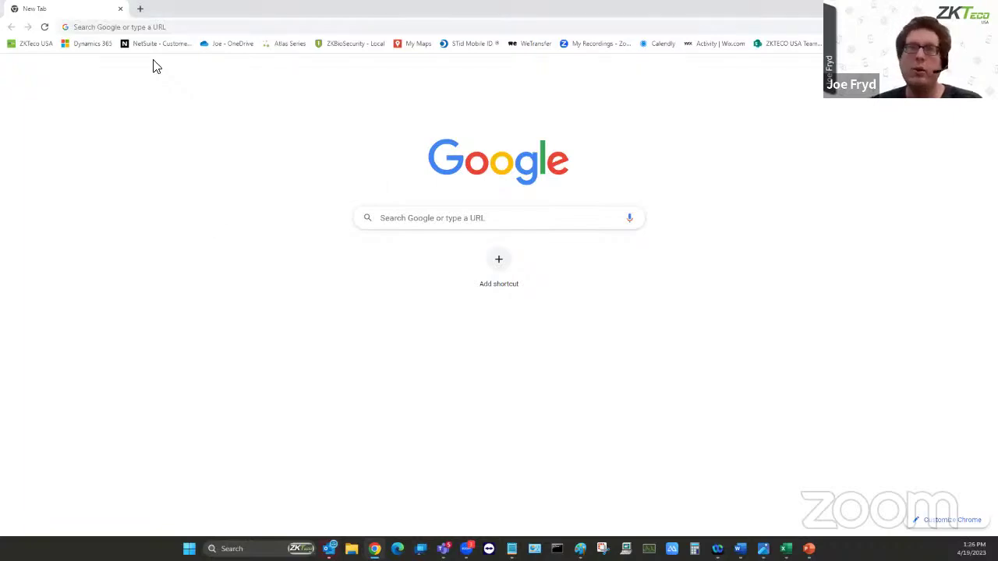
Load the Atlas Series login page at 192.168.10.60 in Chrome.
left_click(158, 30)
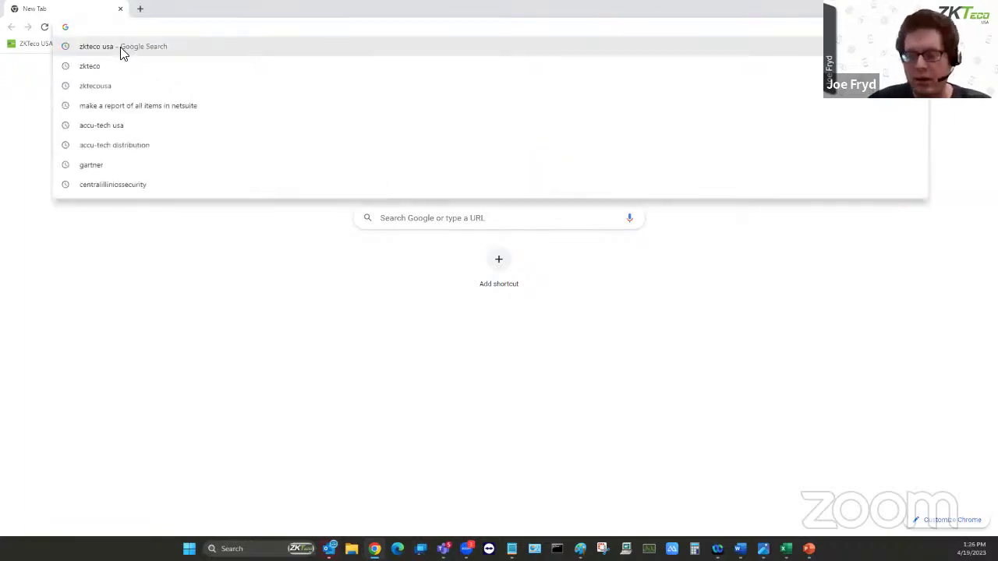
type("192")
key("Return")
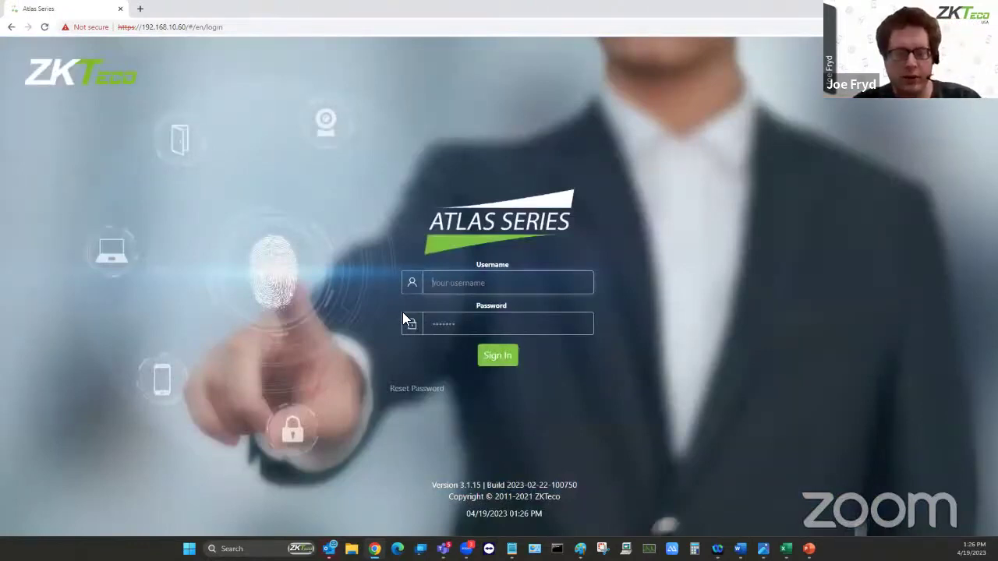
Sign in to Atlas with the administrator username and password.
type("admin")
key("Tab")
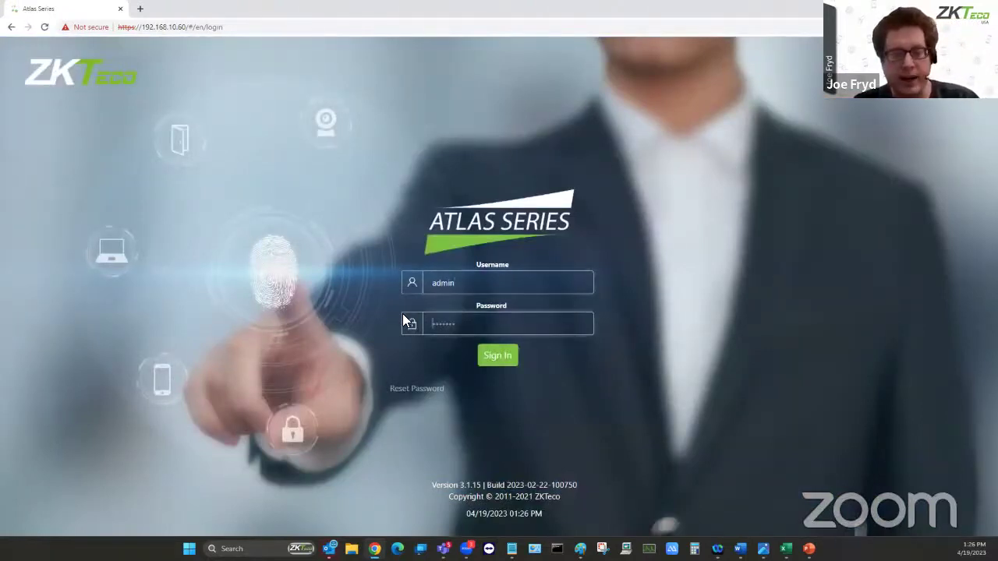
type("*********")
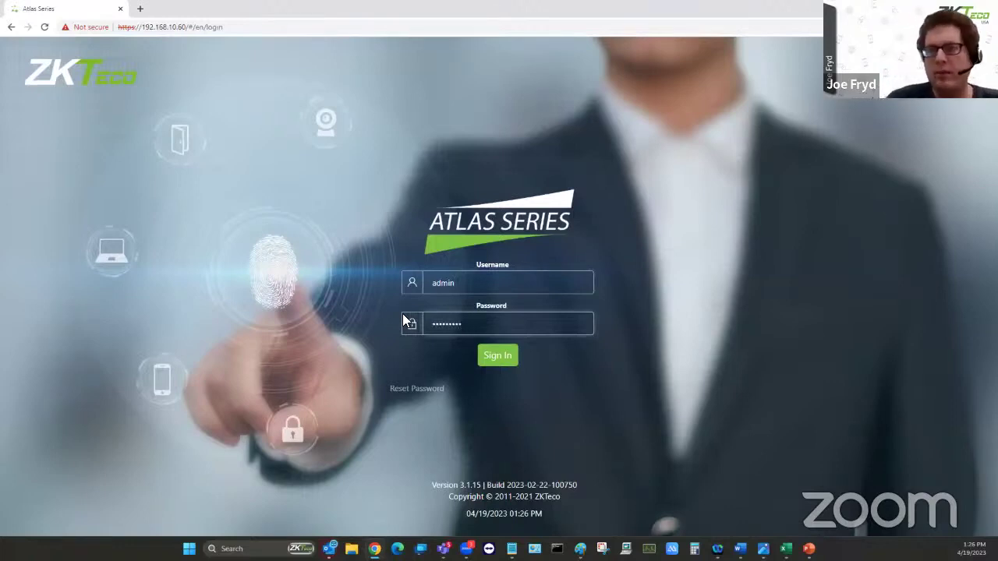
key("Return")
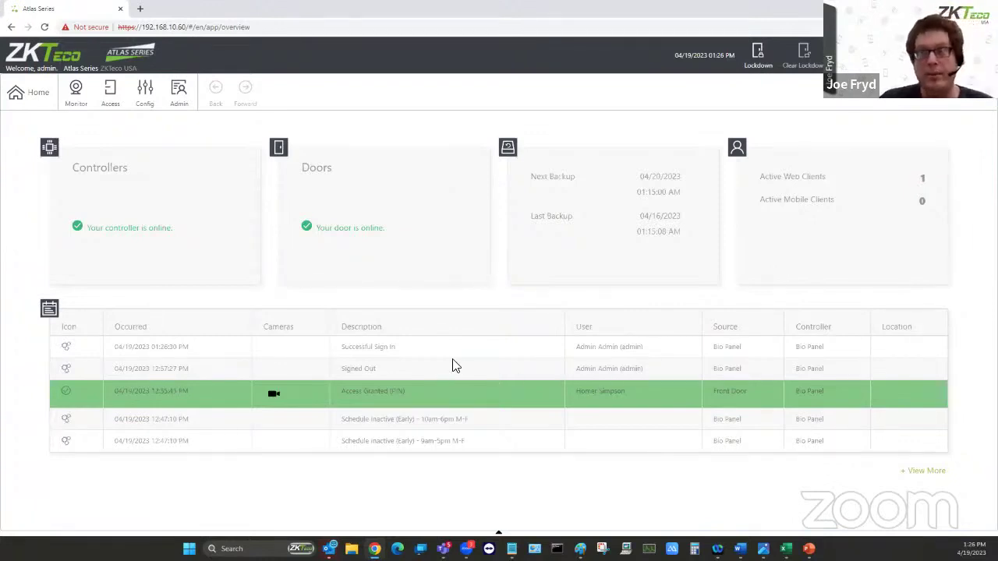
Point out the Successful Sign In event in the dashboard's recent events.
triple_click(394, 352)
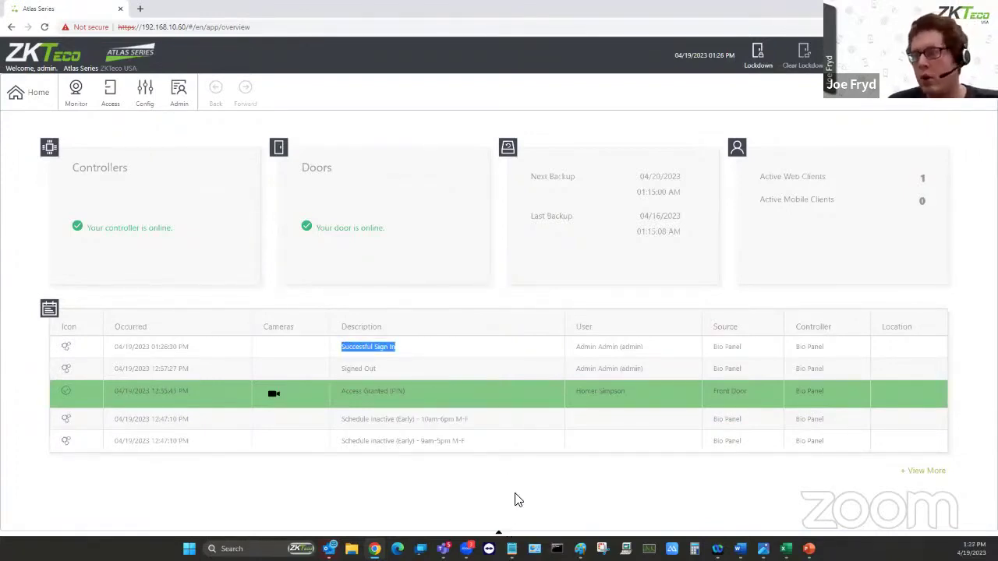
left_click(574, 501)
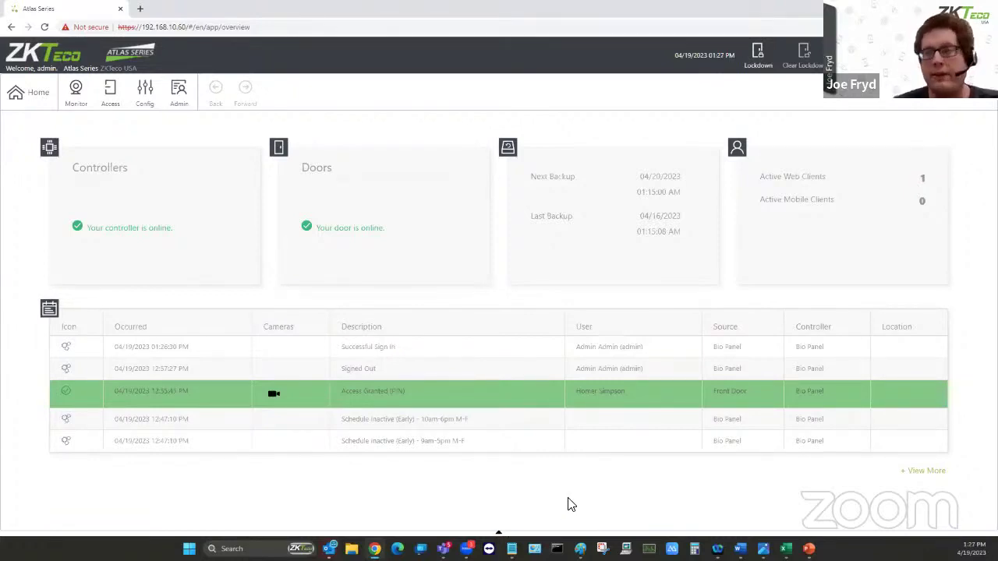
left_click(511, 548)
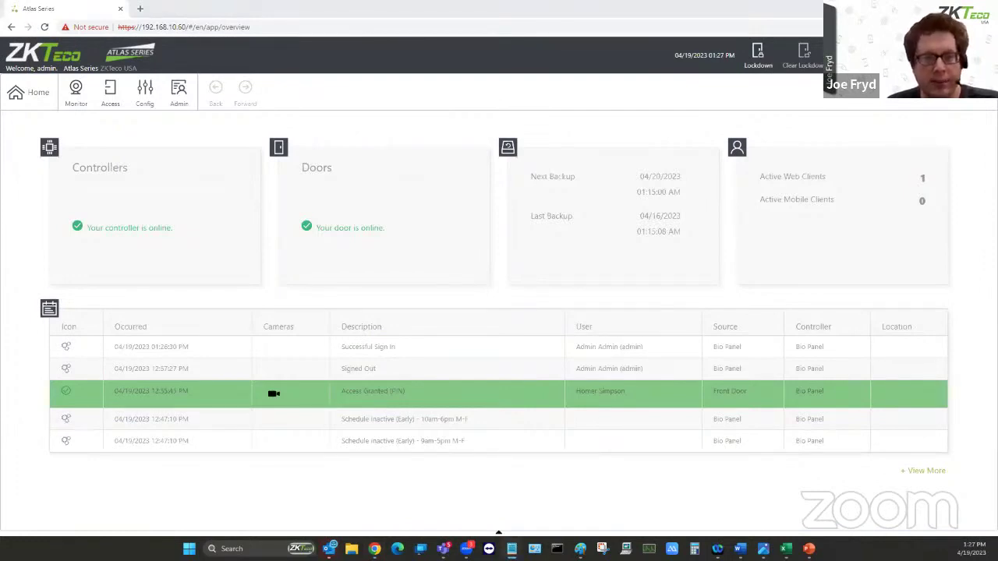
Enlarge the Notepad checklist and highlight Create Schedules, Create Access Levels and Enroll Users in turn.
key("alt+Tab")
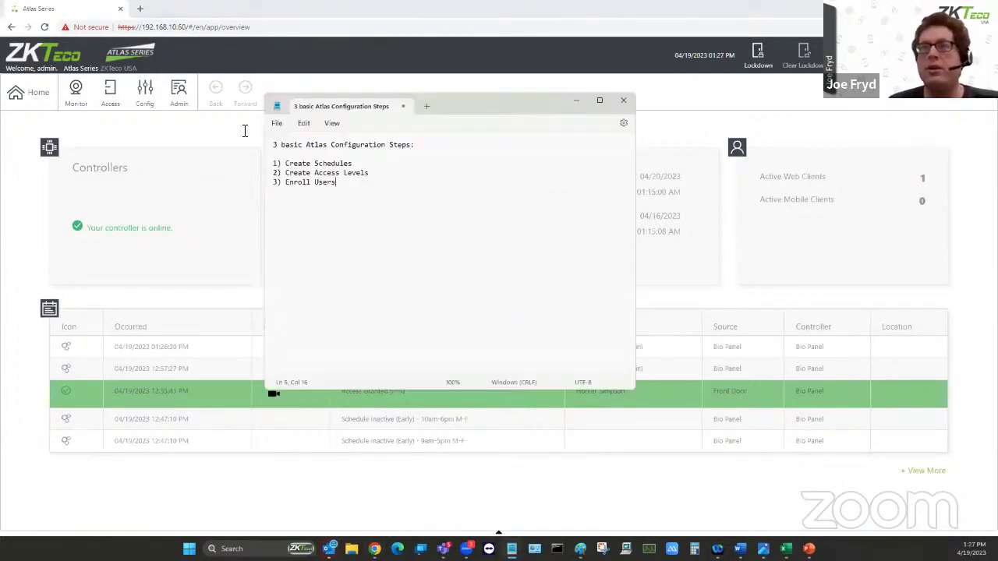
key("ctrl+a")
key("ctrl+plus")
key("ctrl+plus")
key("ctrl+plus")
key("ctrl+plus")
key("ctrl+plus")
key("ctrl+plus")
key("ctrl+plus")
key("ctrl+plus")
key("ctrl+plus")
key("ctrl+plus")
key("ctrl+plus")
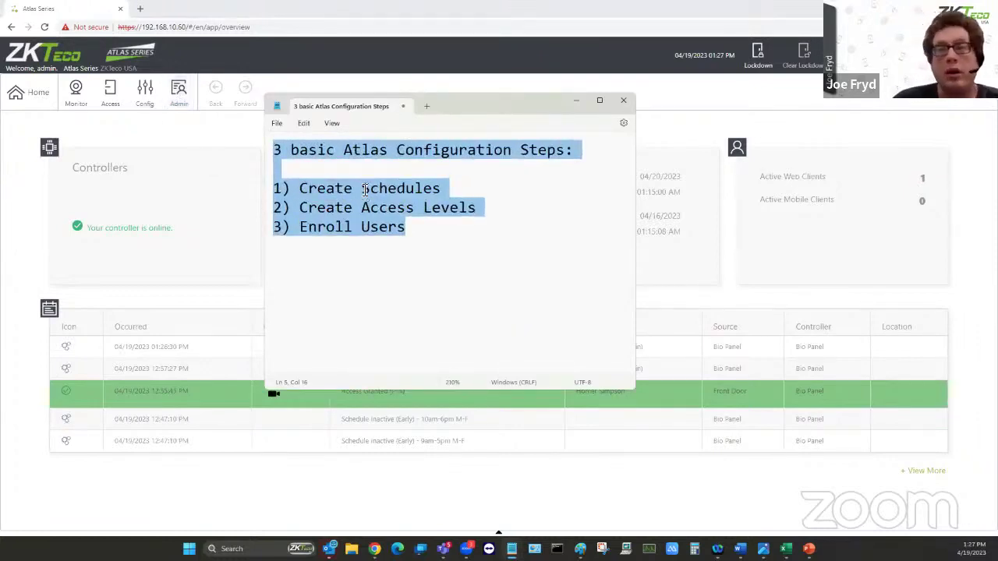
left_click(365, 191)
left_click_drag(446, 189, 265, 195)
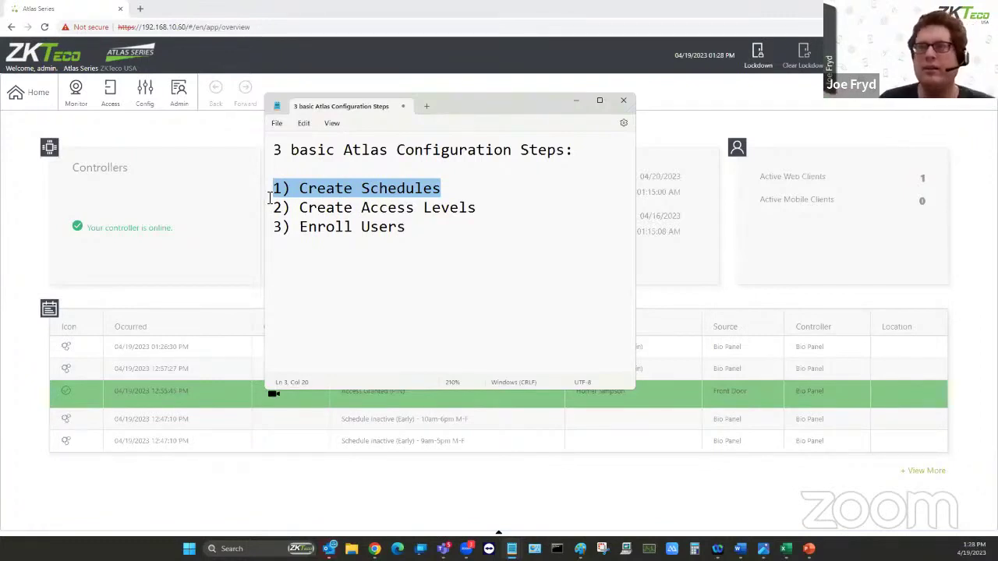
left_click(421, 265)
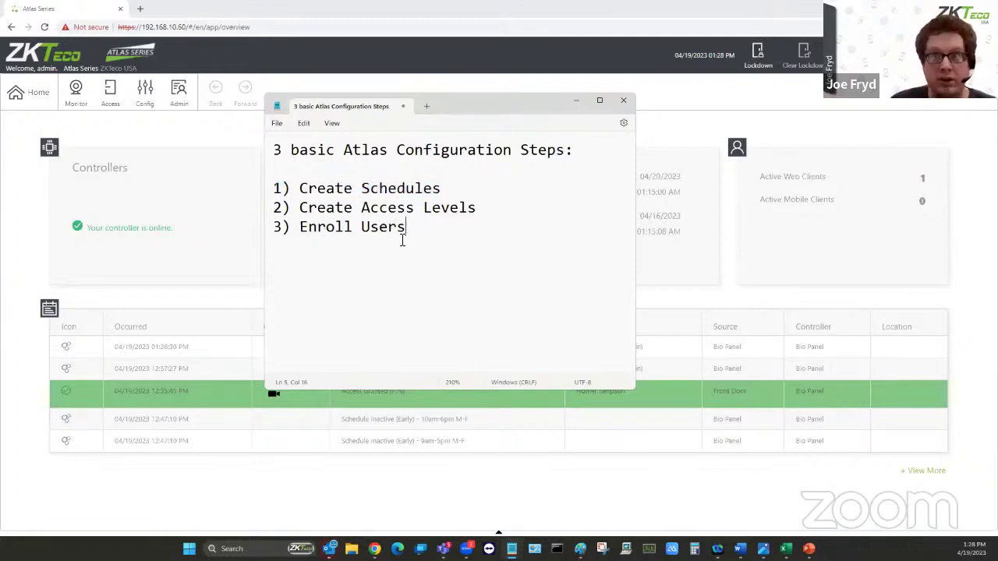
left_click_drag(451, 188, 269, 189)
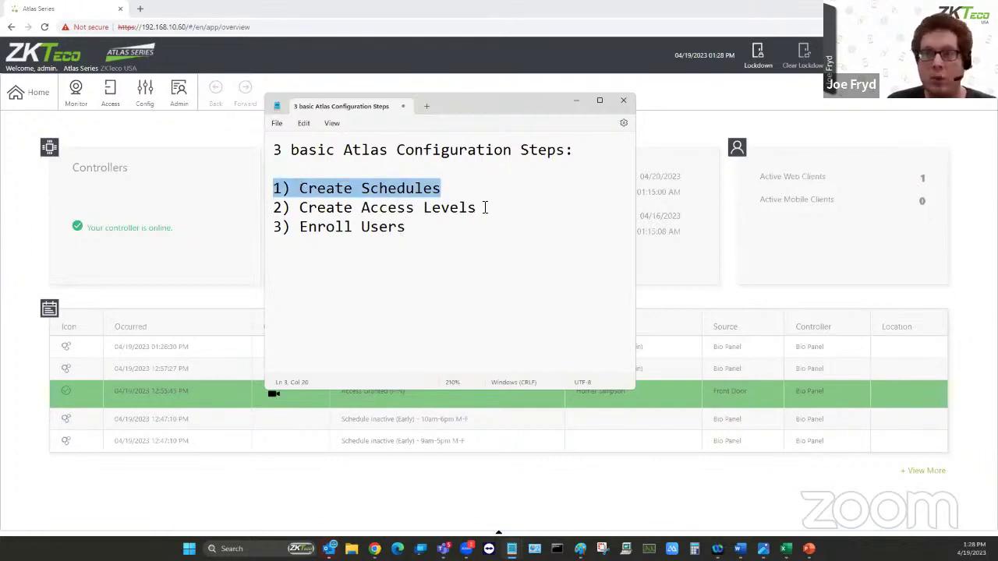
left_click_drag(477, 208, 272, 224)
left_click_drag(421, 225, 234, 226)
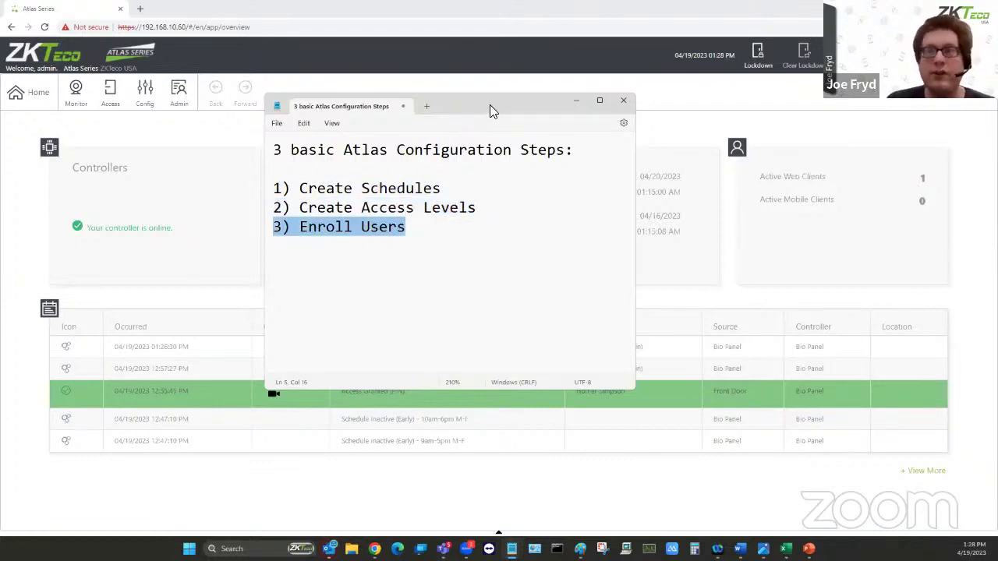
left_click(249, 113)
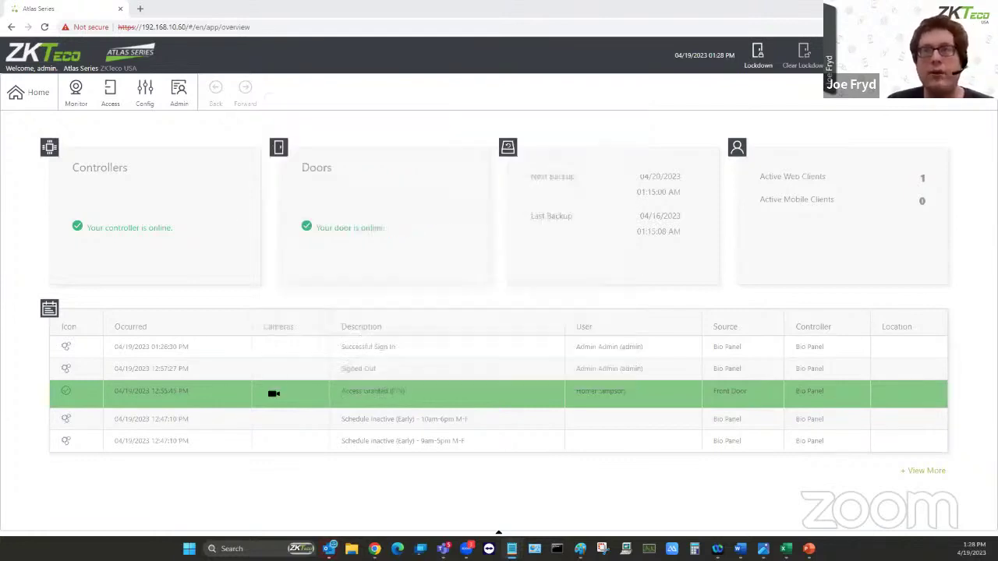
Start a new schedule on the Schedules page named 9am-5pm M-F.
left_click(110, 98)
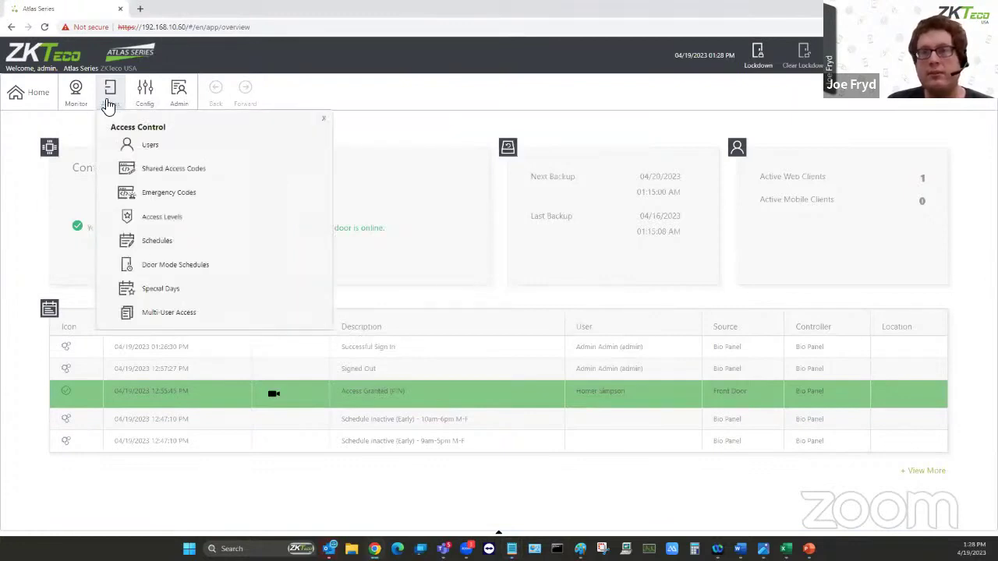
left_click(173, 244)
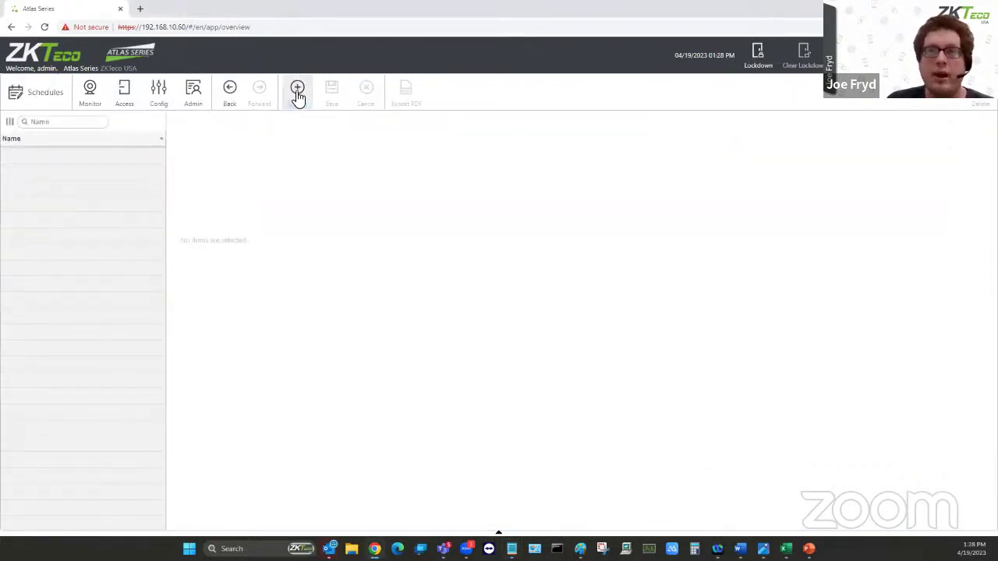
left_click(296, 95)
left_click(177, 126)
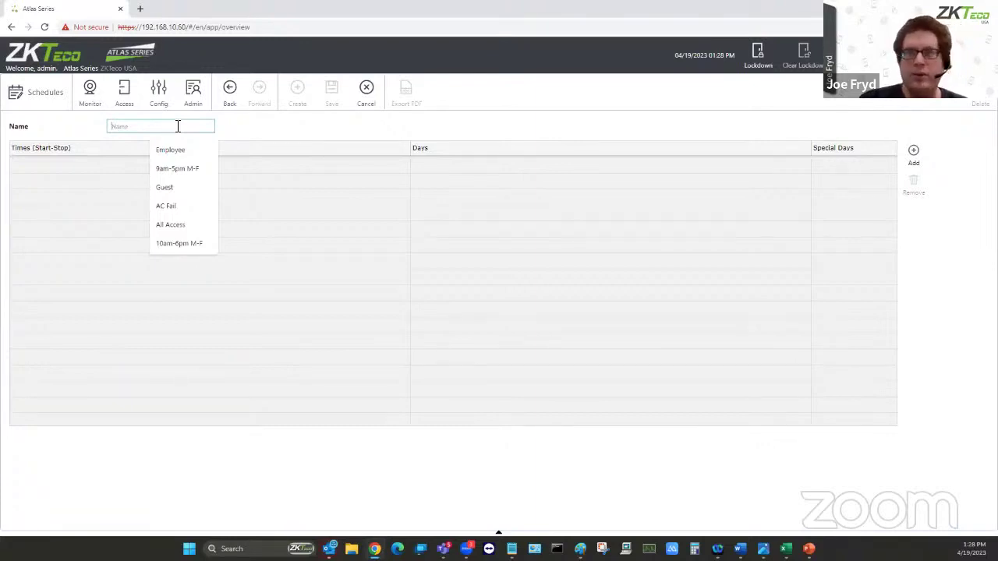
type("9")
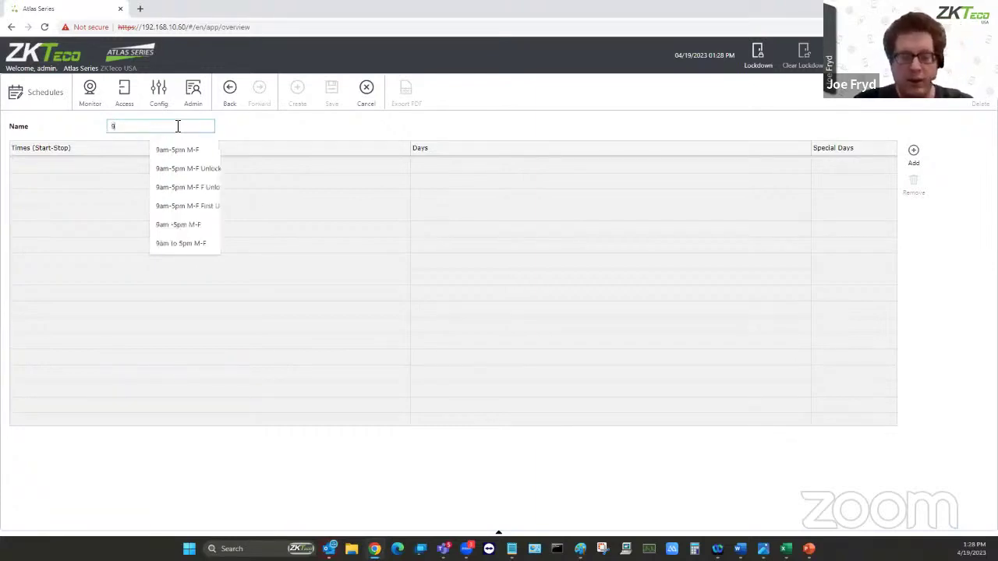
type("am-5pm M-F")
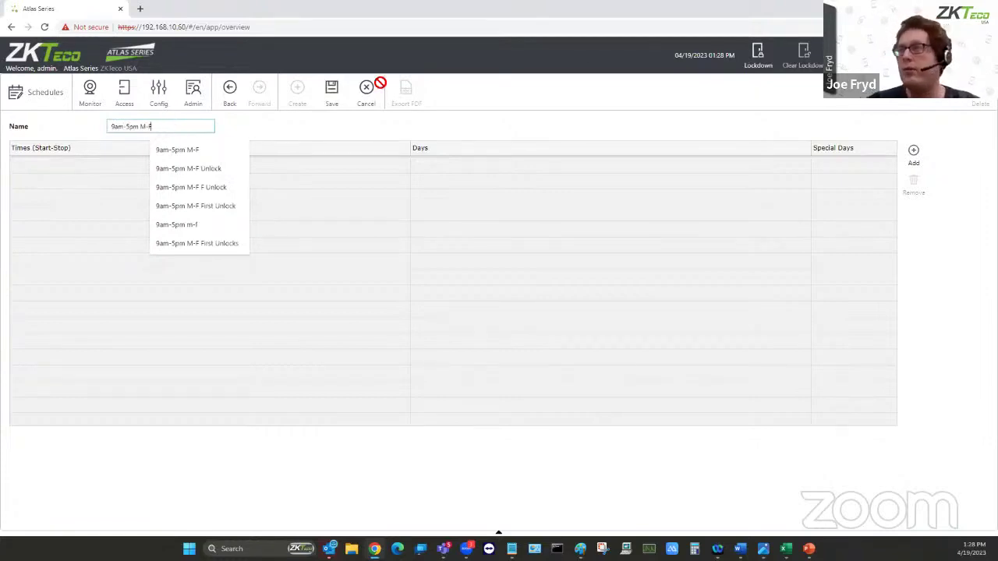
Set the Chrome page zoom to 110%.
left_click(989, 27)
left_click(956, 129)
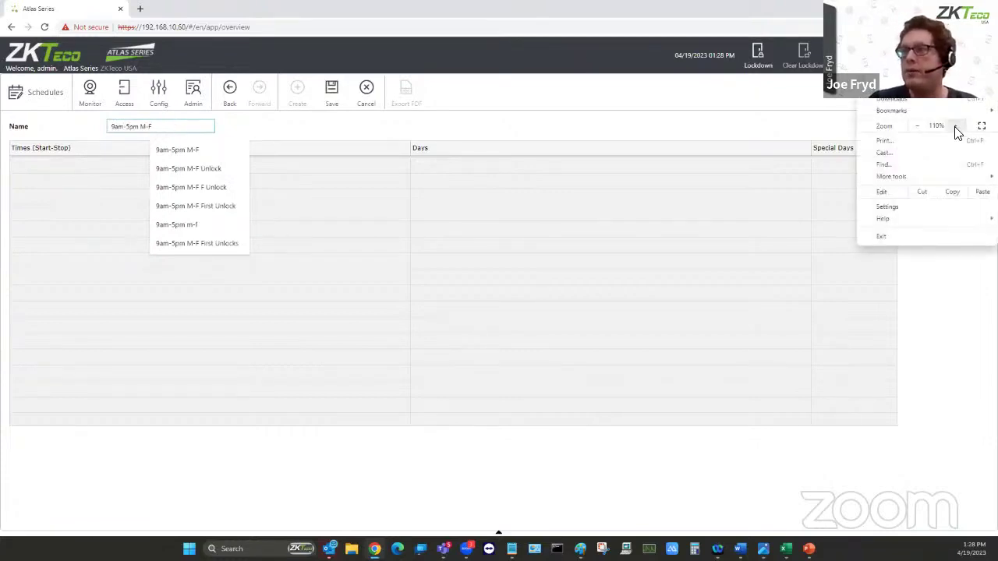
left_click(843, 224)
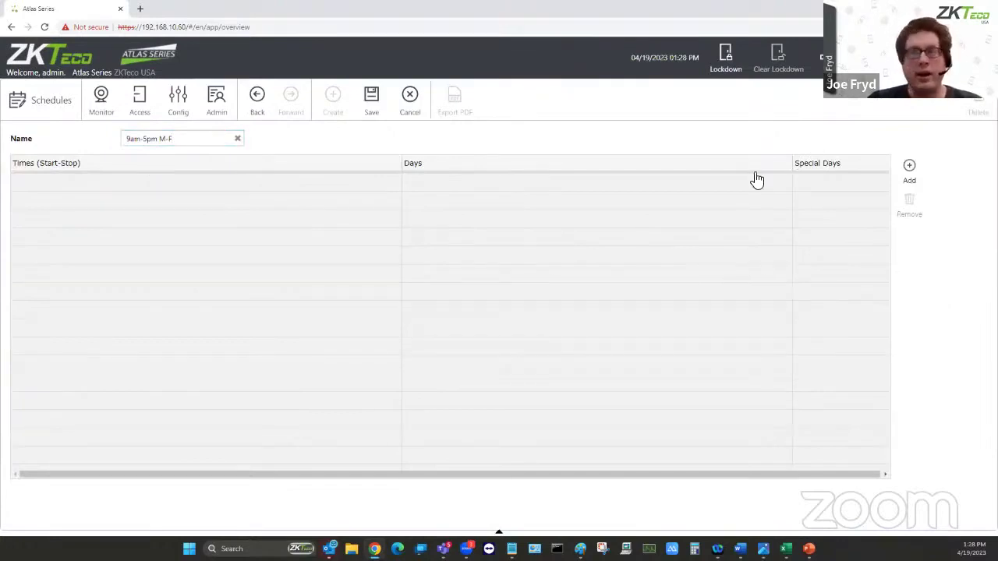
Add a 09:00–17:00 time range applying Monday through Friday.
left_click(907, 178)
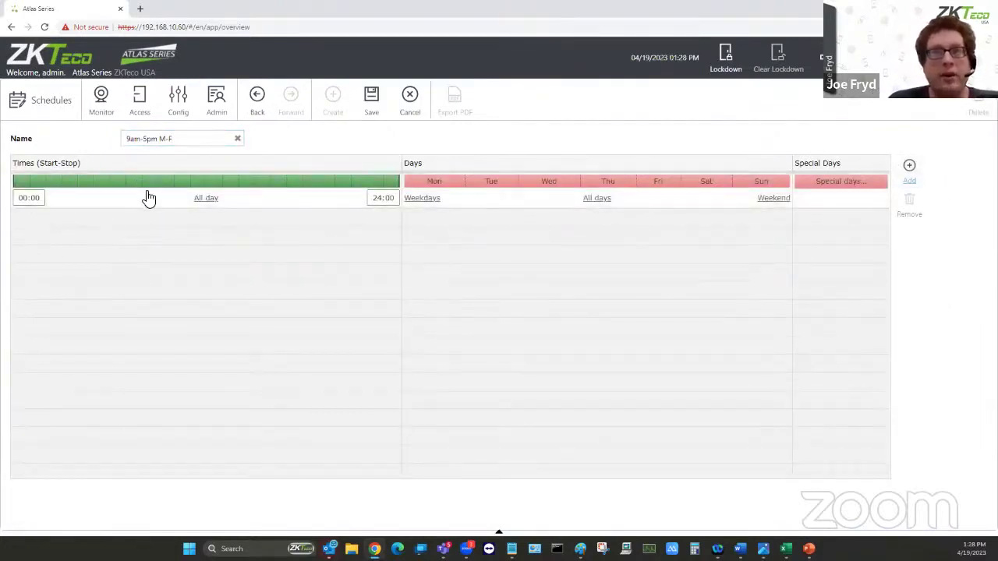
left_click(27, 200)
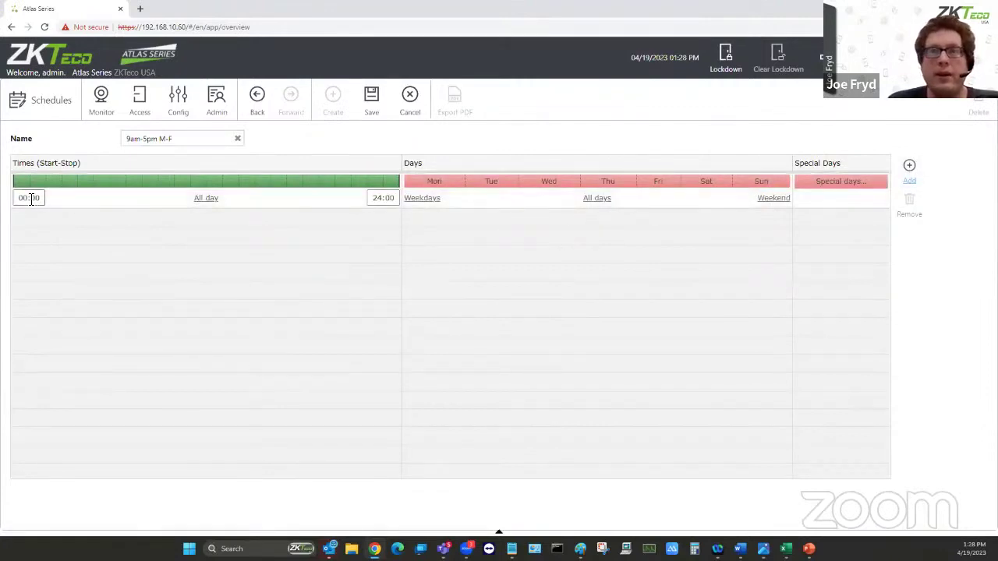
type("09")
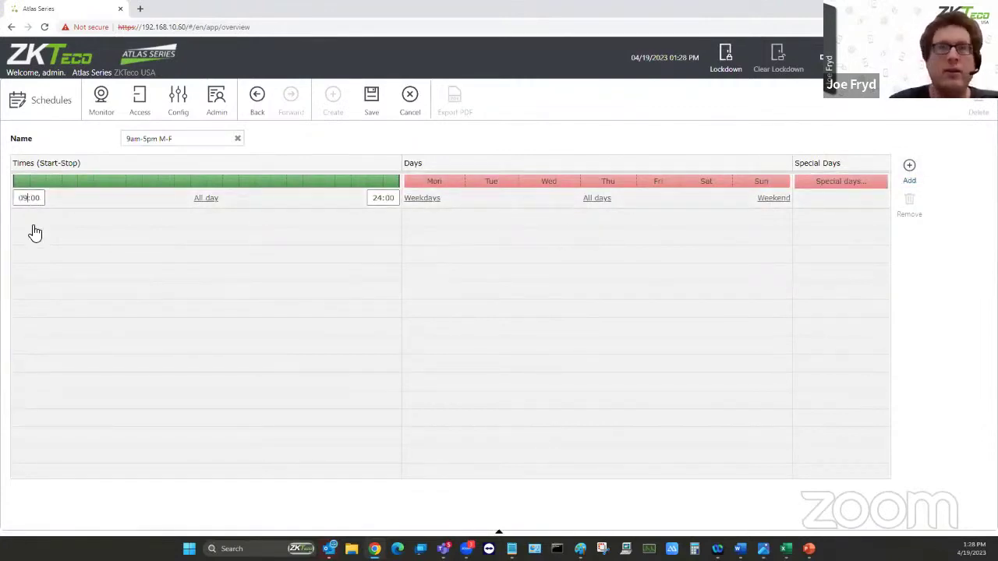
key("Tab")
type("17:00")
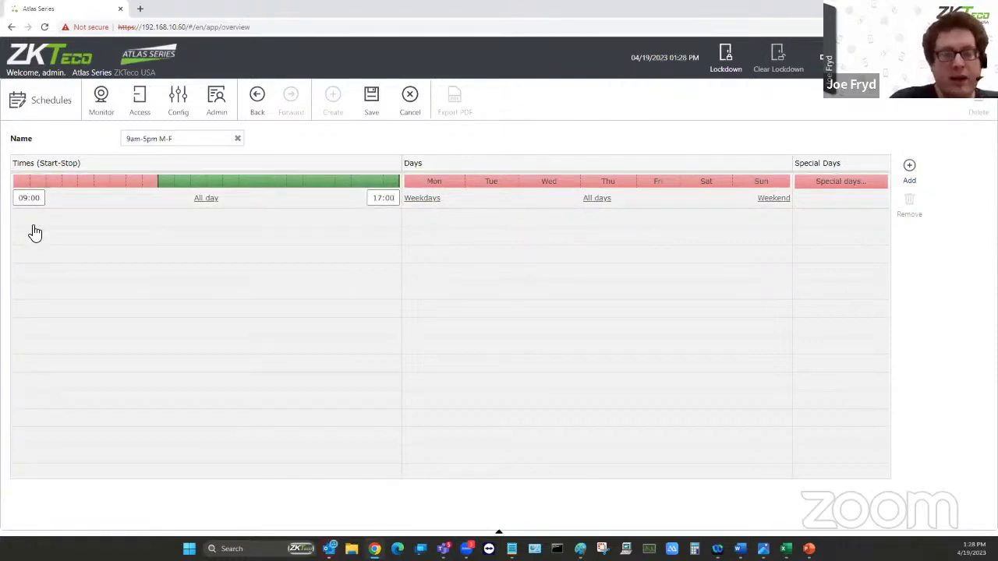
key("Tab")
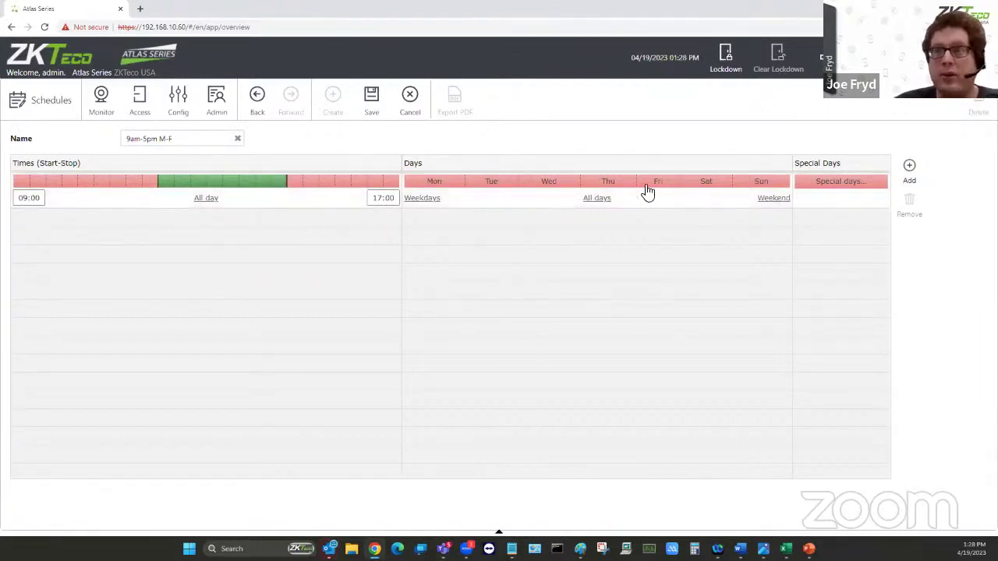
mouse_move(451, 190)
left_mouse_down()
mouse_move(541, 187)
mouse_move(444, 191)
left_mouse_up()
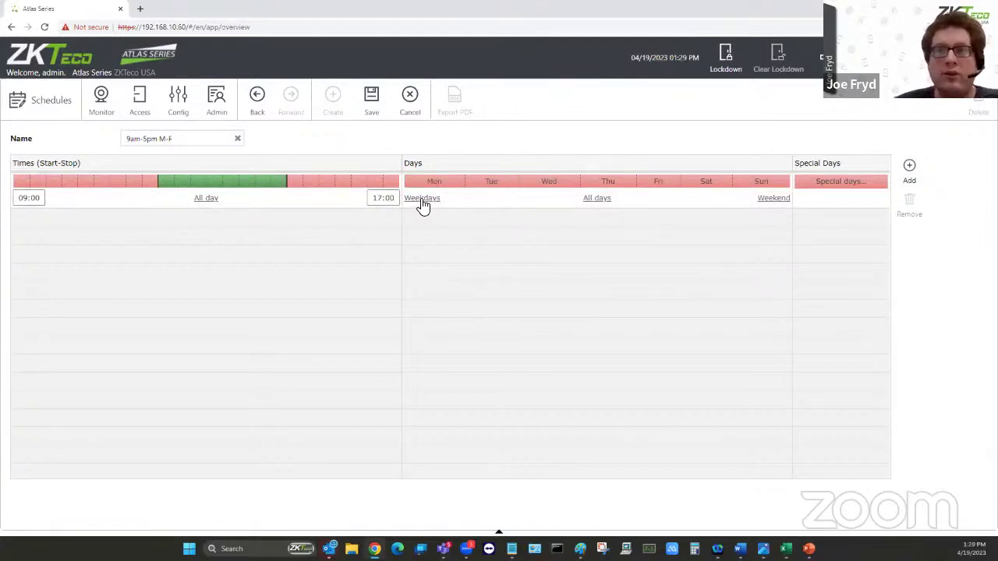
left_click(421, 199)
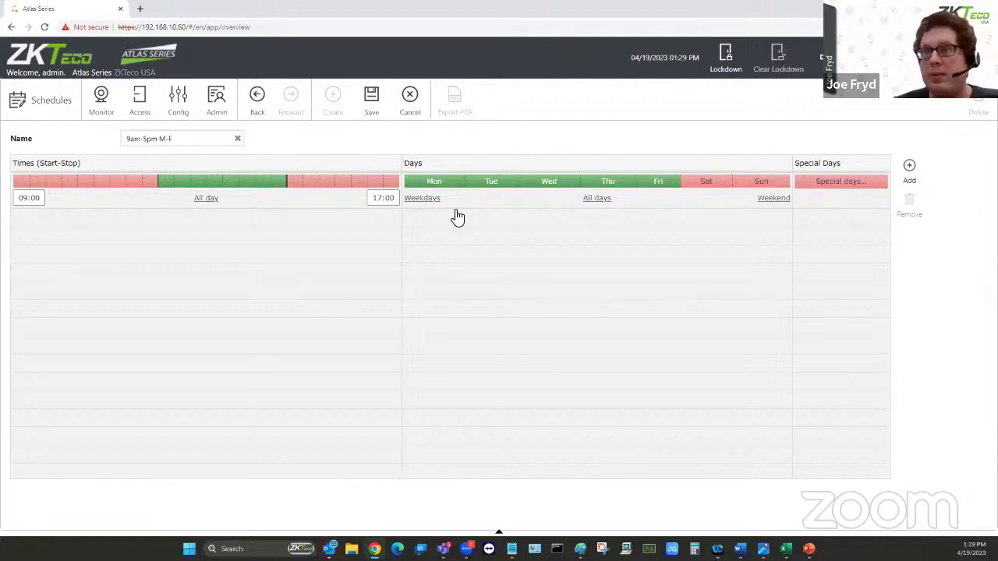
Add a trial Saturday/Sunday time range, remove it again, and save the schedule.
left_click(910, 168)
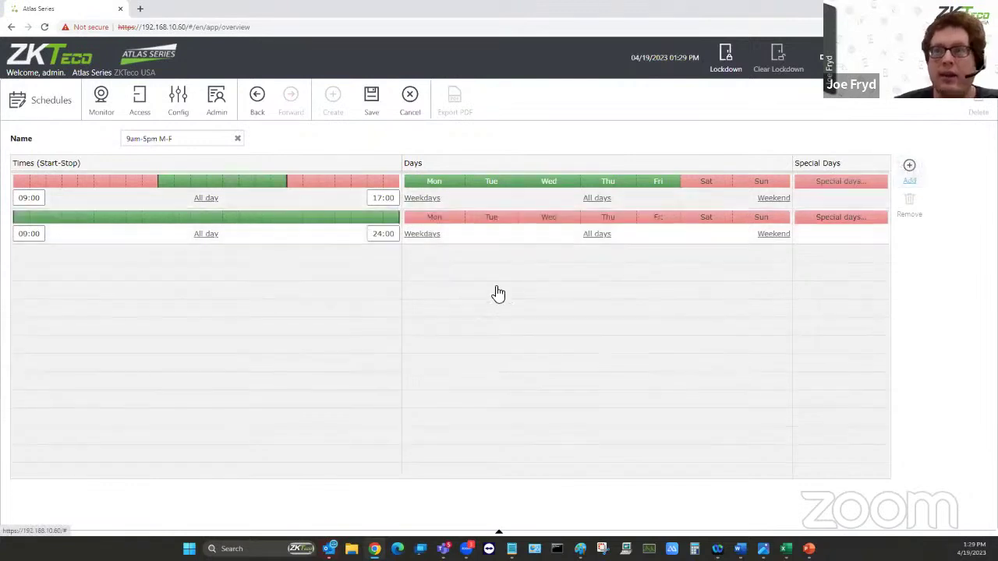
left_click_drag(400, 217, 224, 216)
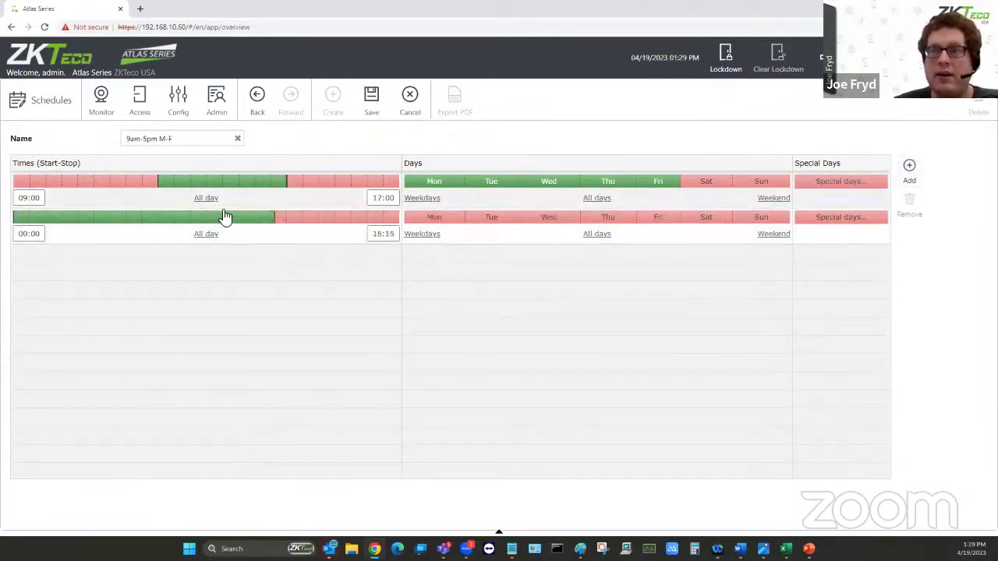
left_click_drag(14, 217, 120, 218)
left_click(717, 220)
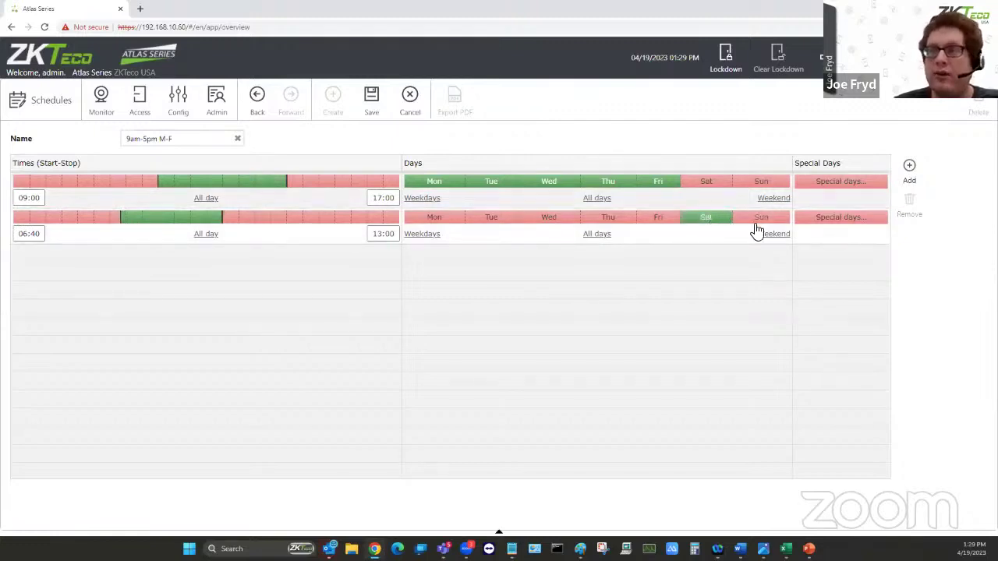
left_click(754, 221)
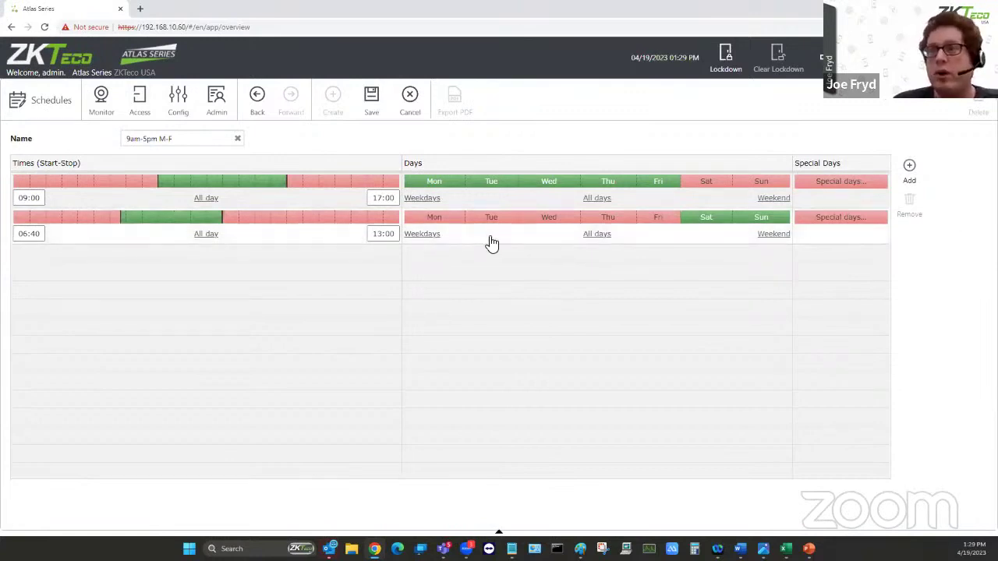
left_click(831, 239)
left_click(909, 204)
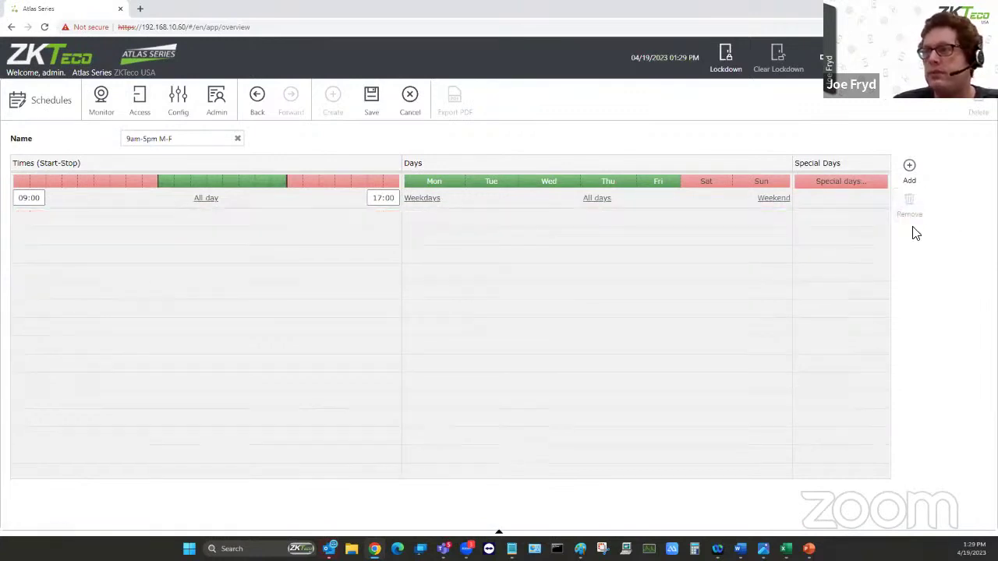
left_click(371, 108)
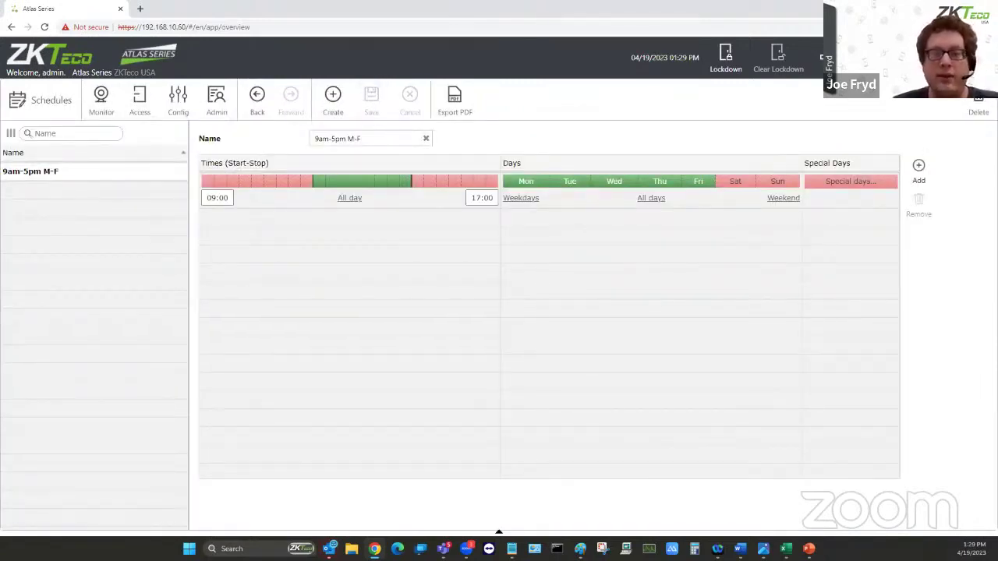
Highlight the Create Access Levels step in the Notepad checklist.
key("alt+Tab")
left_click_drag(634, 245, 383, 245)
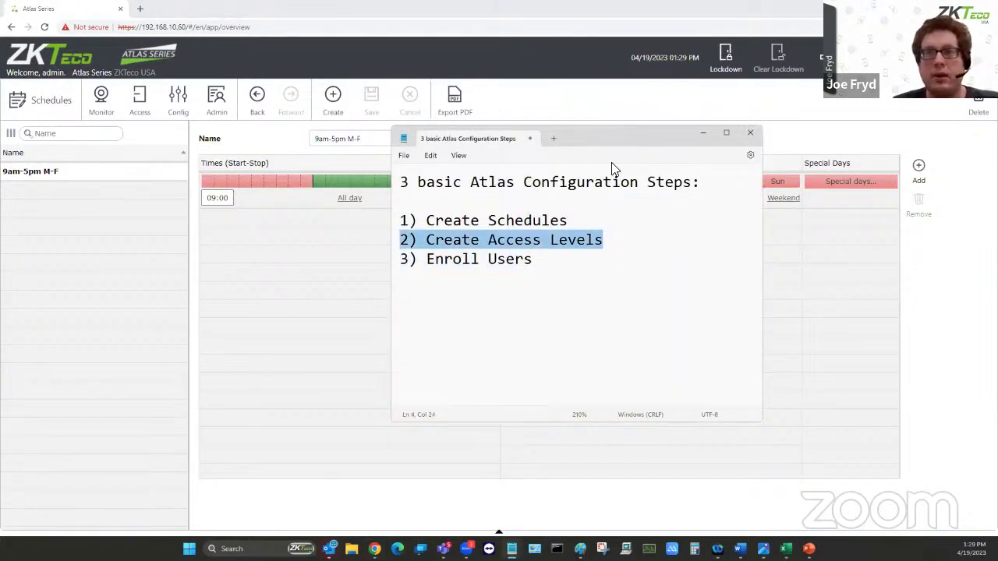
key("alt+Tab")
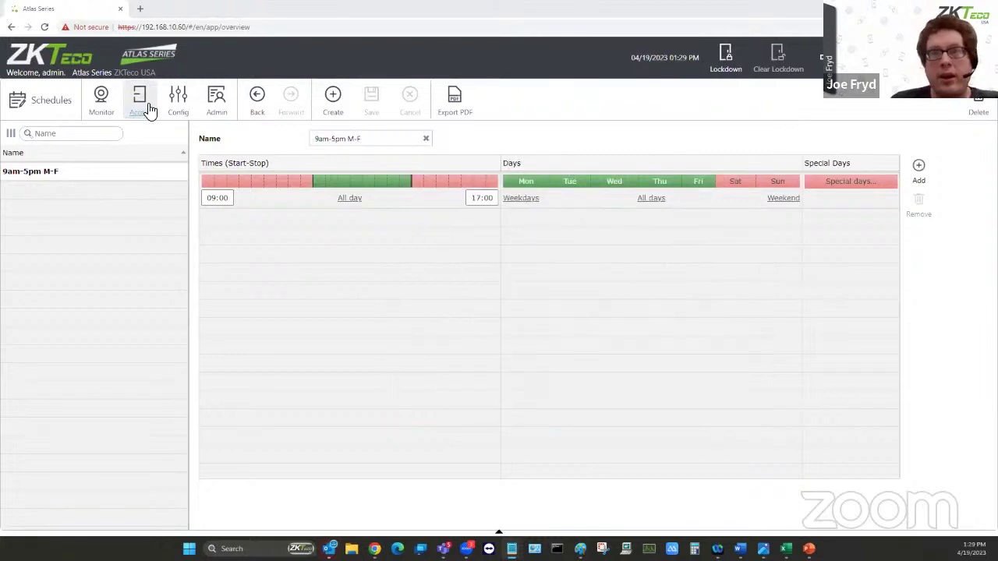
Create and save an All Access level granting the Front Door on 24/7.
left_click(142, 108)
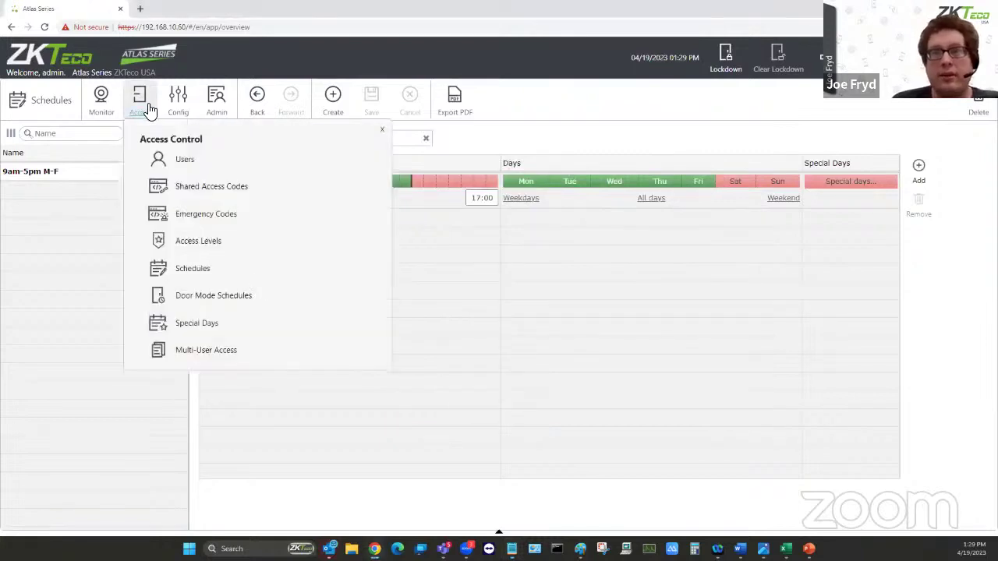
left_click(195, 243)
left_click(349, 98)
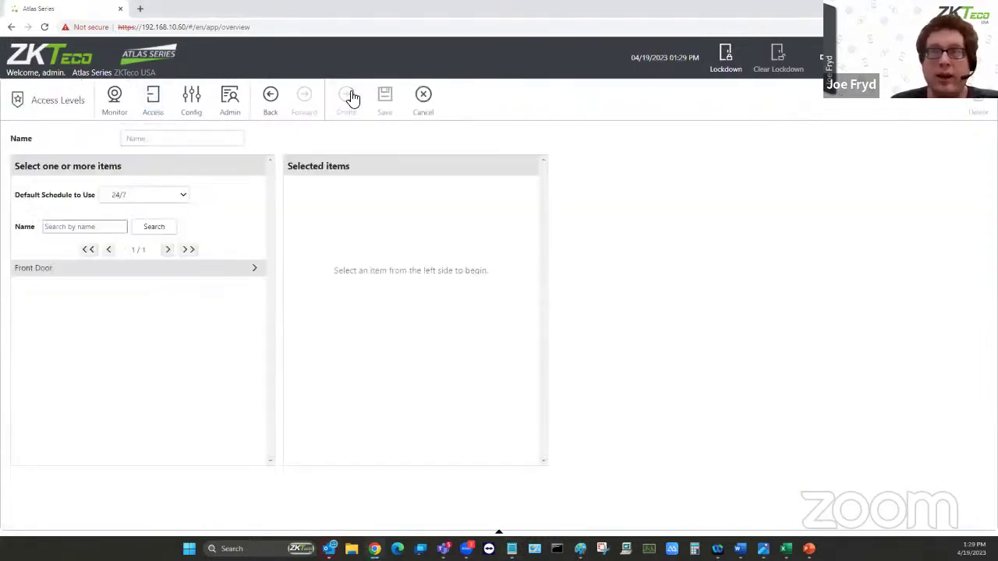
left_click(193, 139)
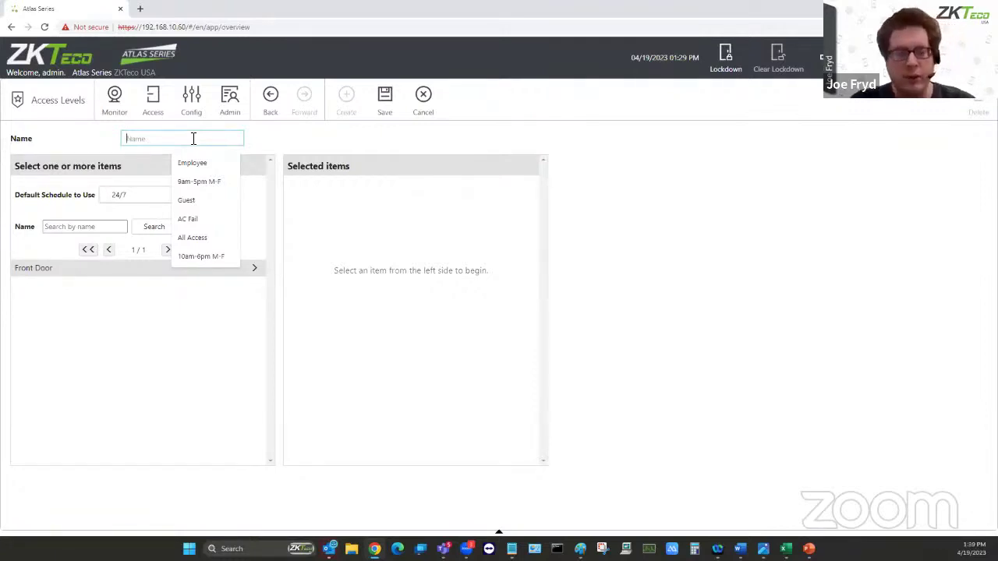
type("All Acc")
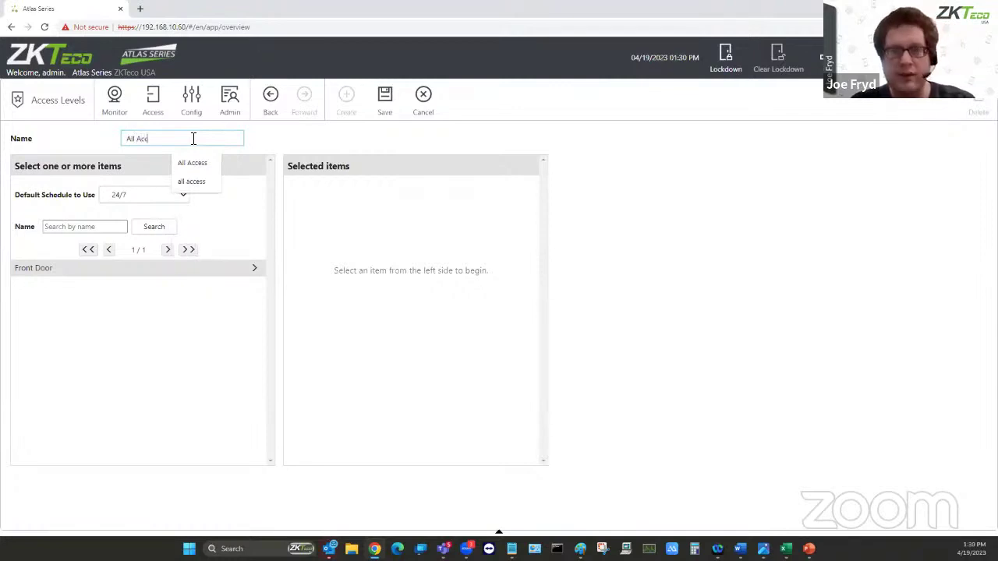
type("ess")
left_click(137, 394)
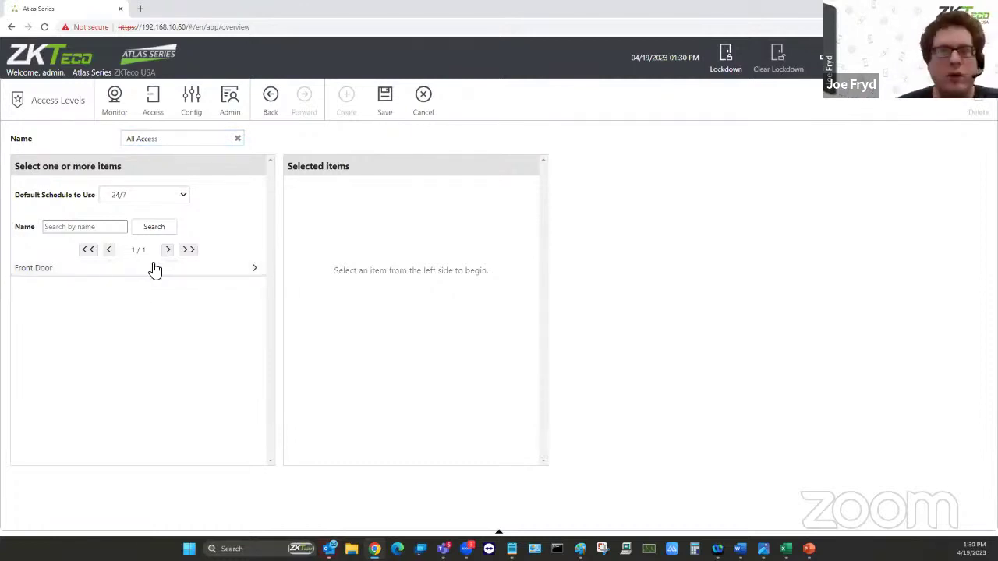
left_click(43, 273)
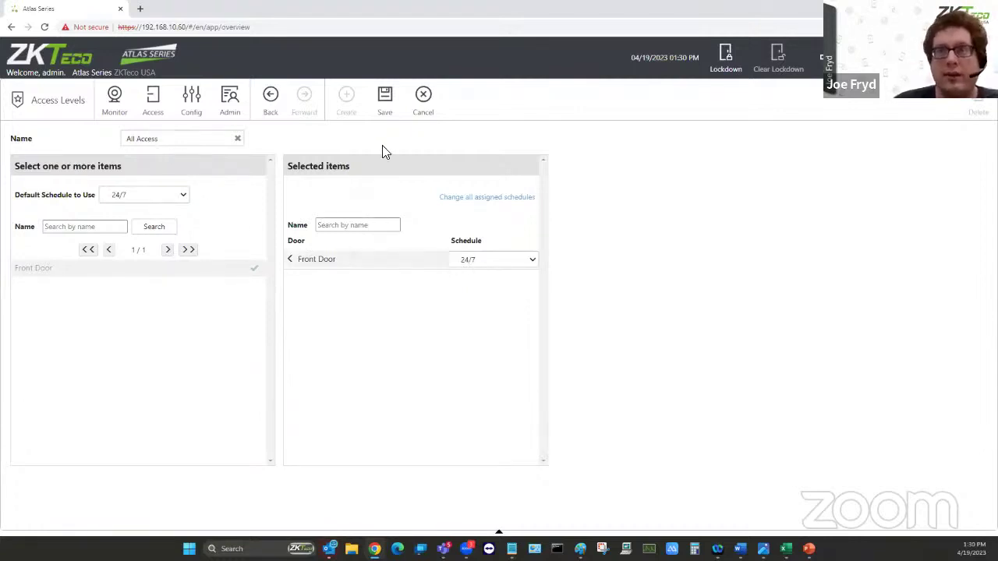
left_click(385, 107)
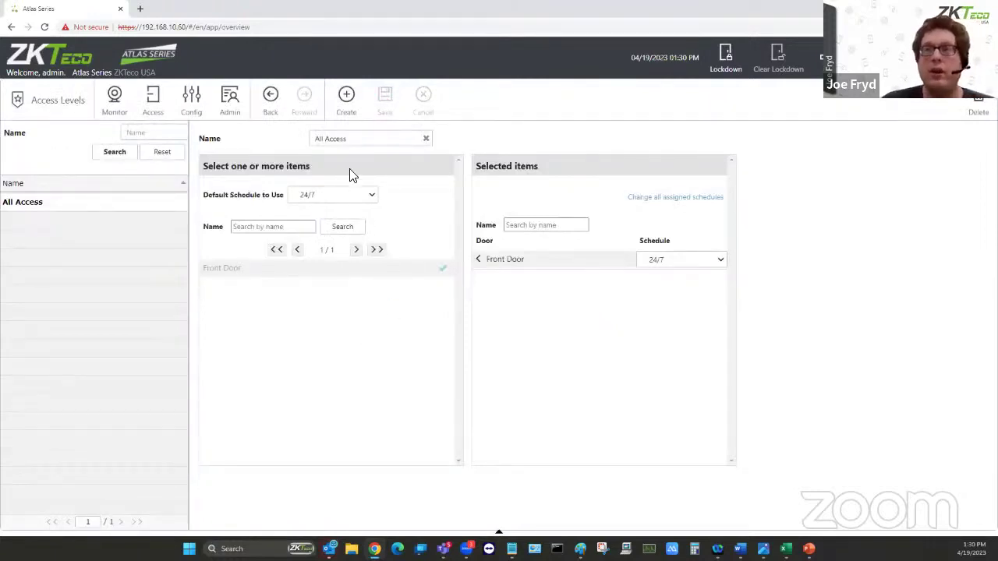
Create and save an Employee access level giving Front Door the 9am-5pm M-F schedule.
left_click(349, 113)
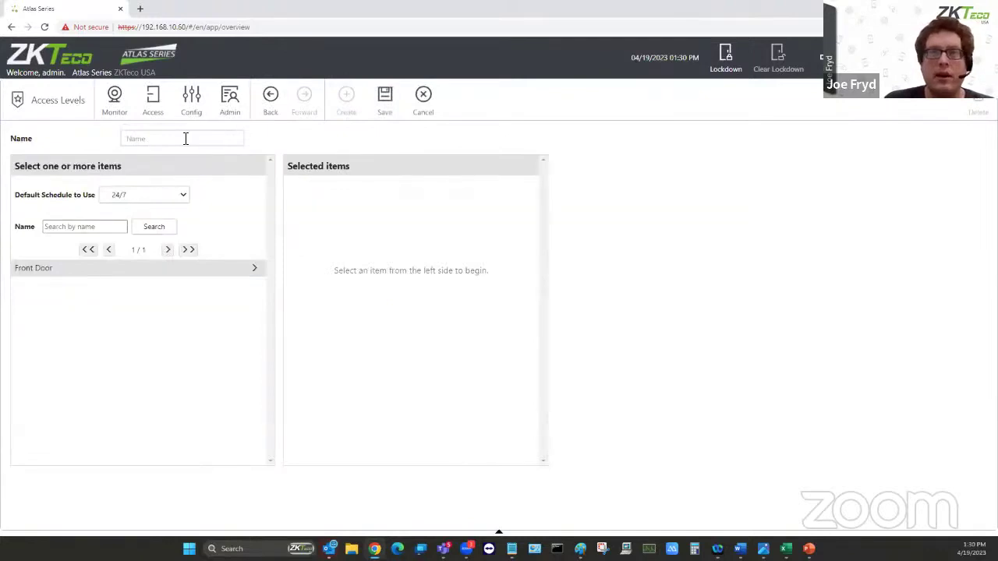
left_click(184, 139)
type("Employee")
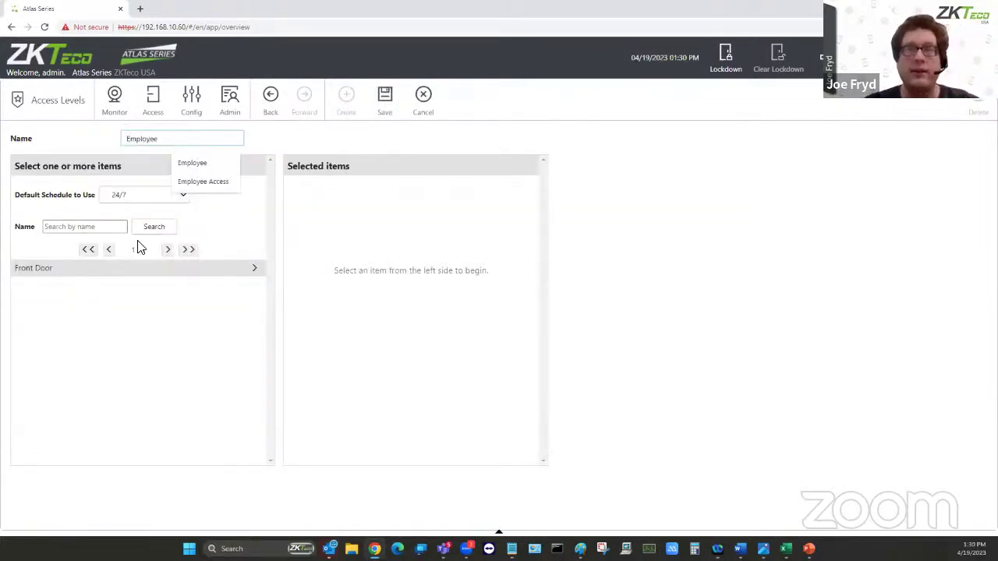
left_click(145, 343)
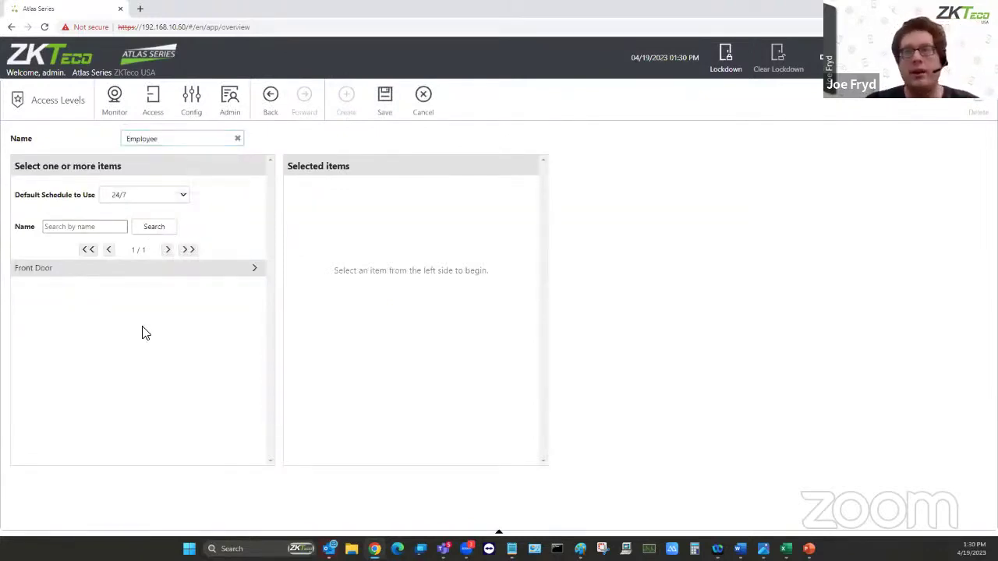
left_click(154, 275)
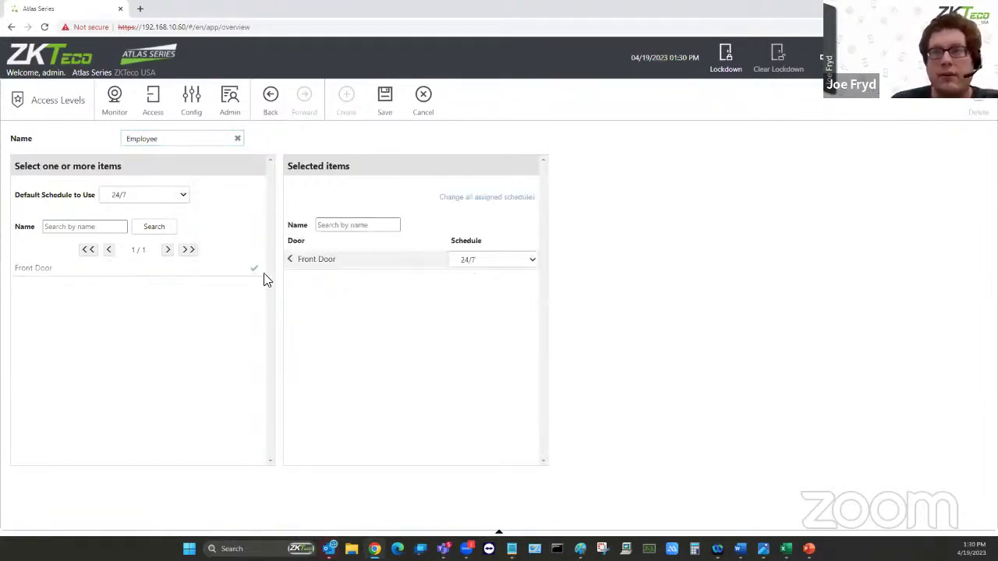
left_click(481, 262)
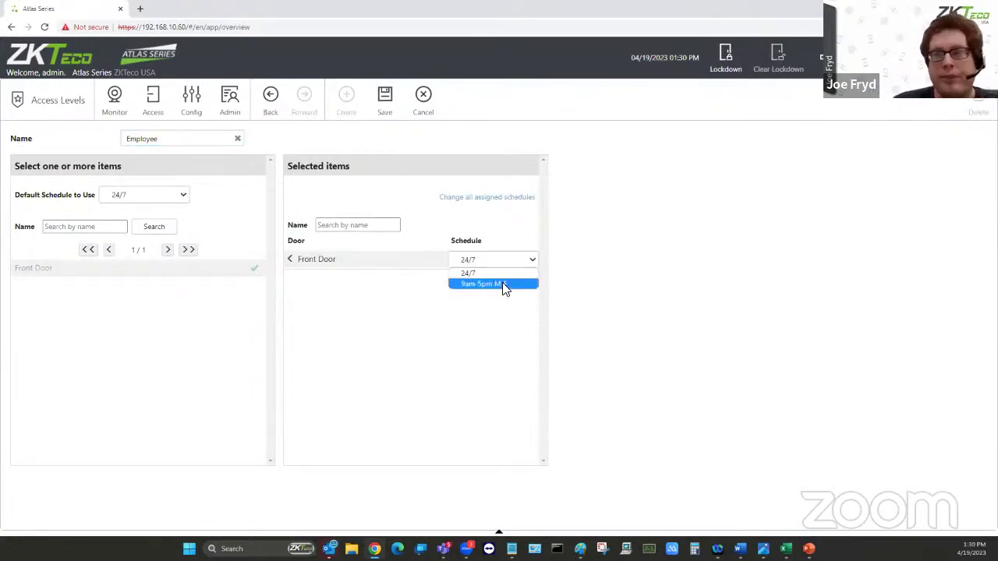
left_click(503, 287)
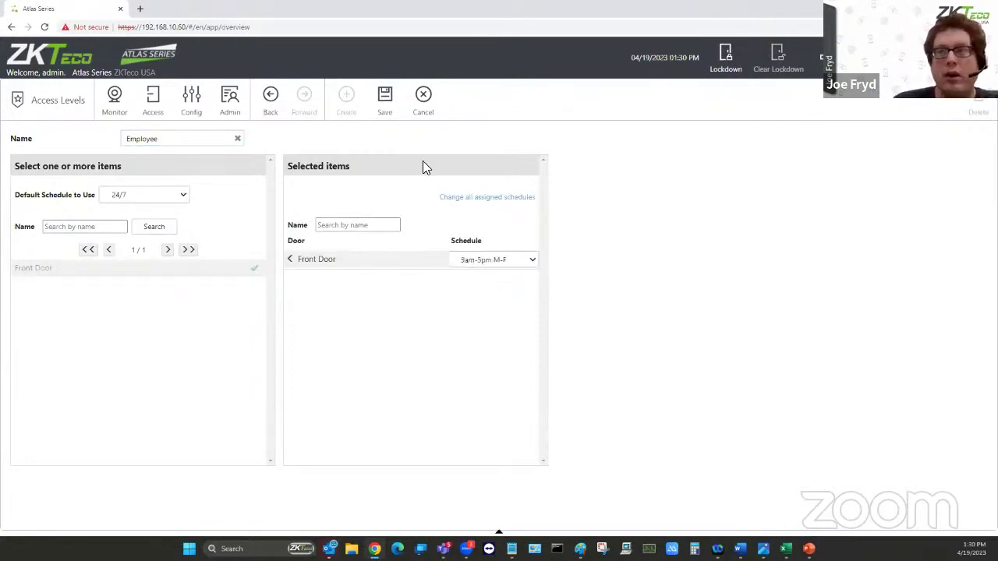
left_click(385, 103)
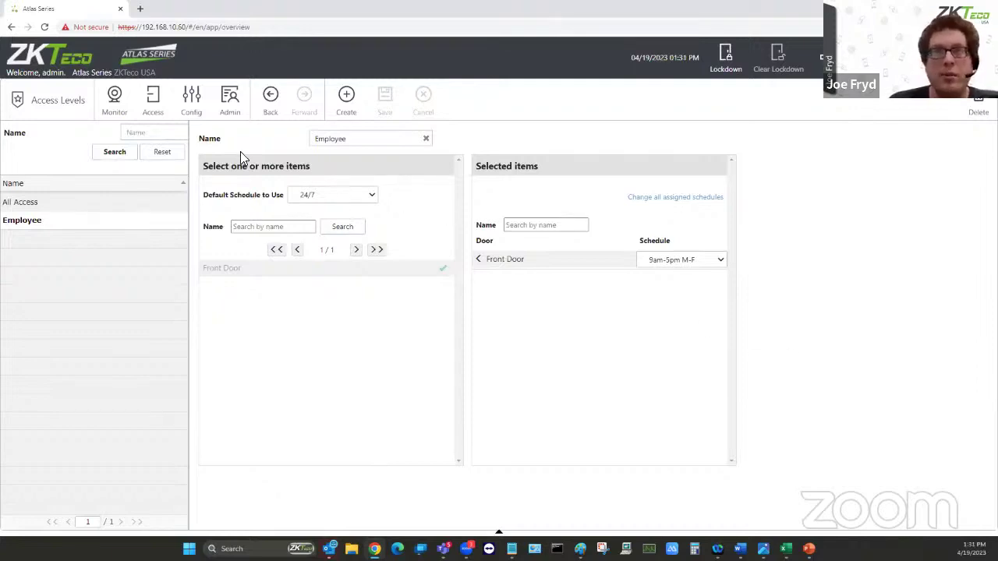
left_click(153, 103)
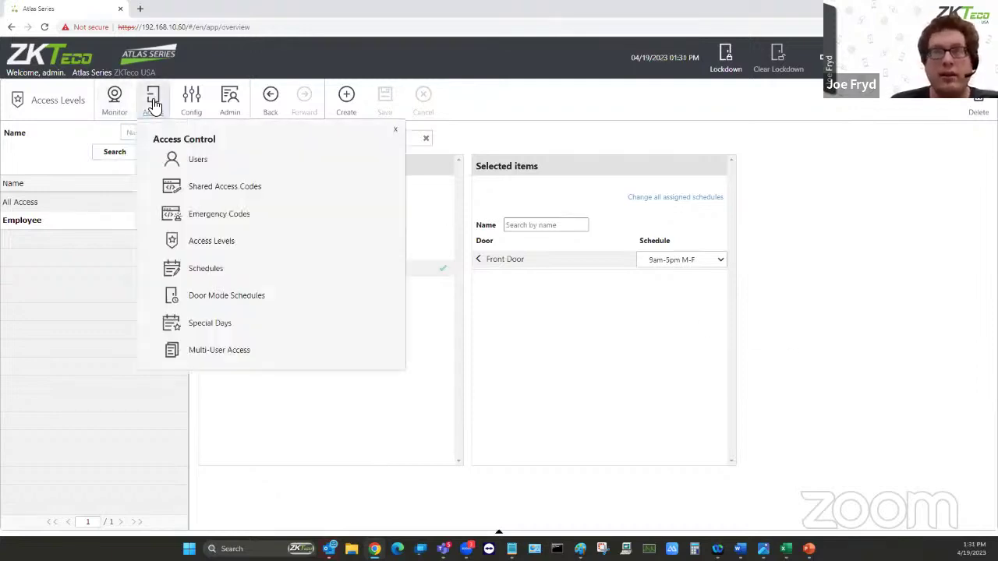
Start a new user from the Users page and enter the user's first and last name.
left_click(195, 161)
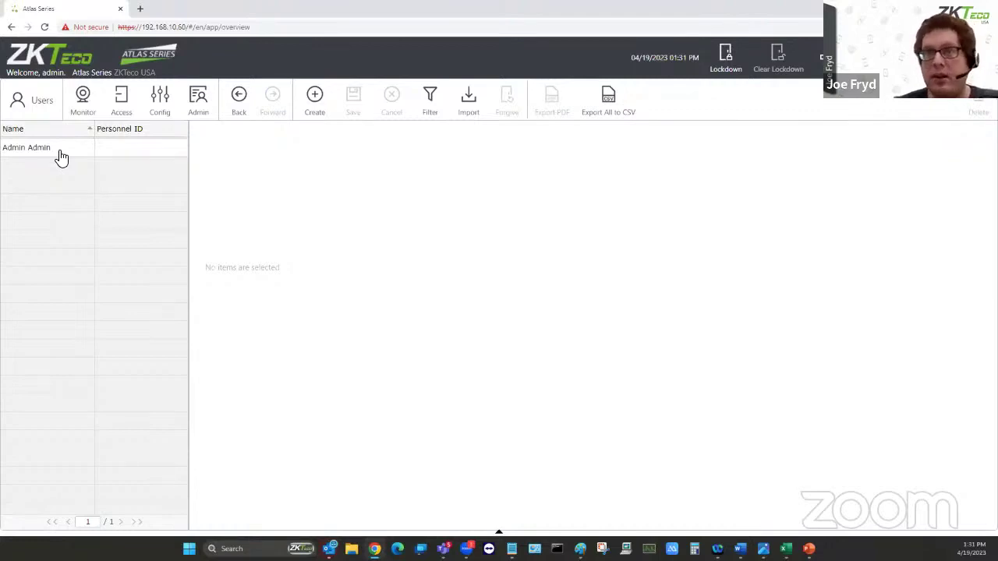
left_click(315, 99)
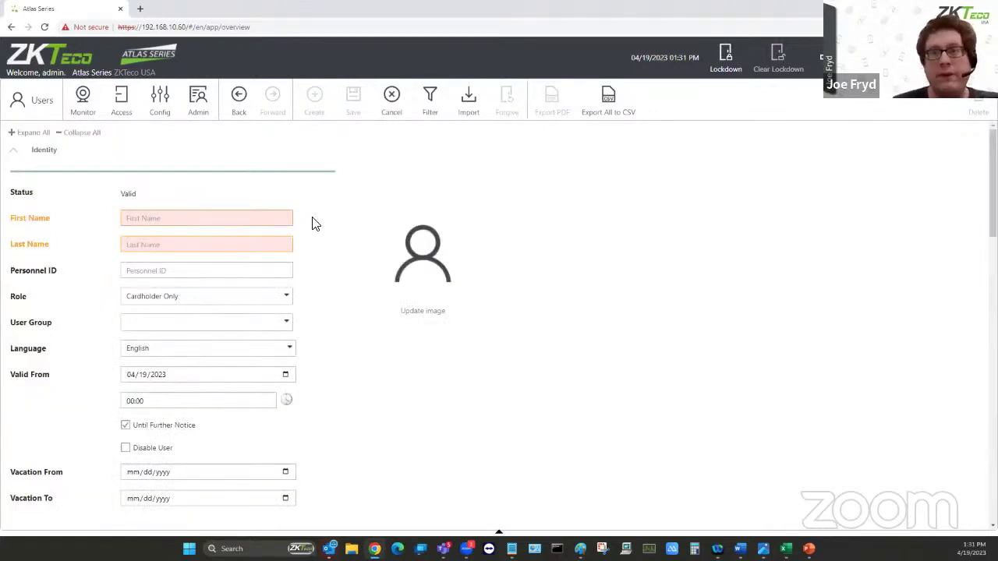
left_click(158, 216)
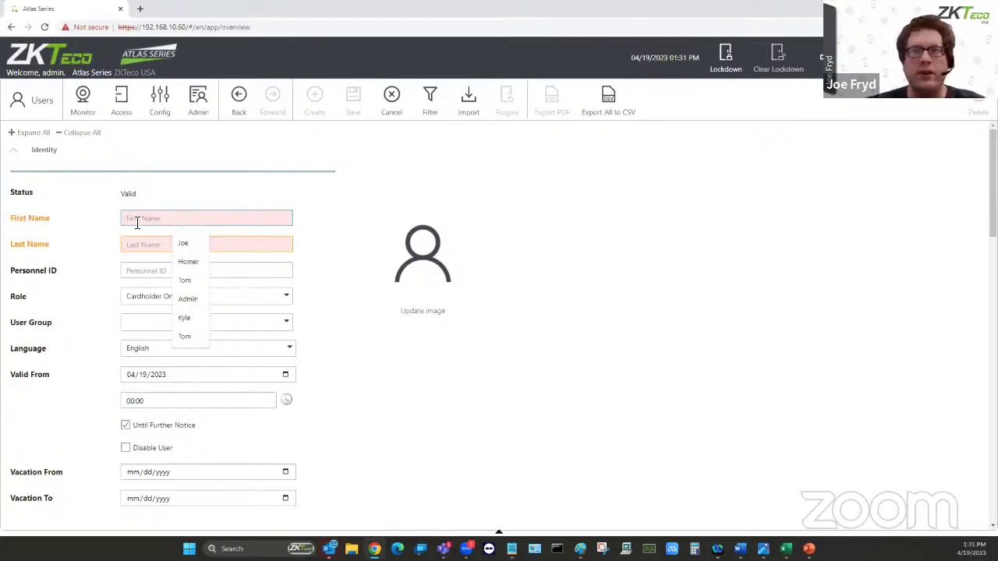
type("Homer")
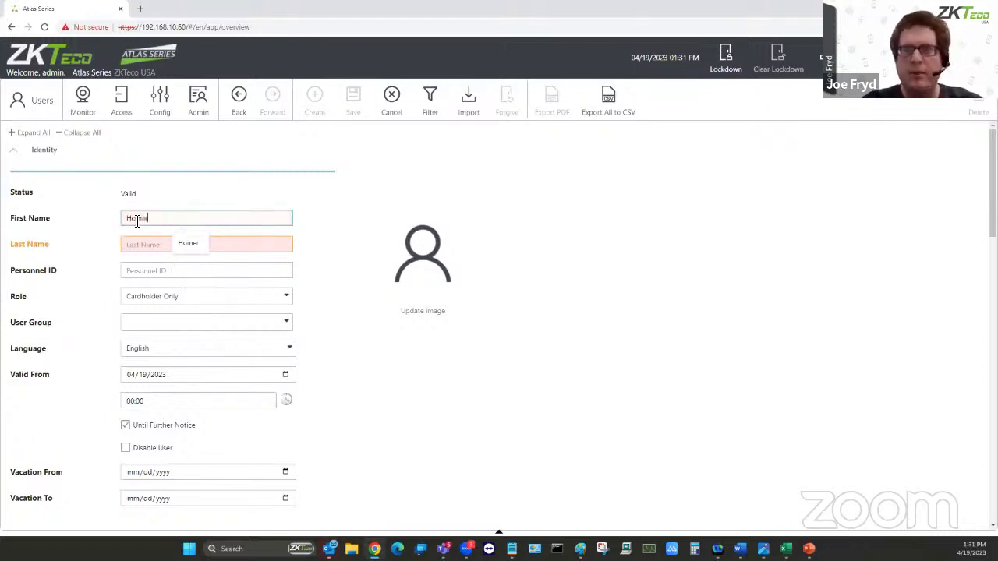
key("Tab")
type("Simpson")
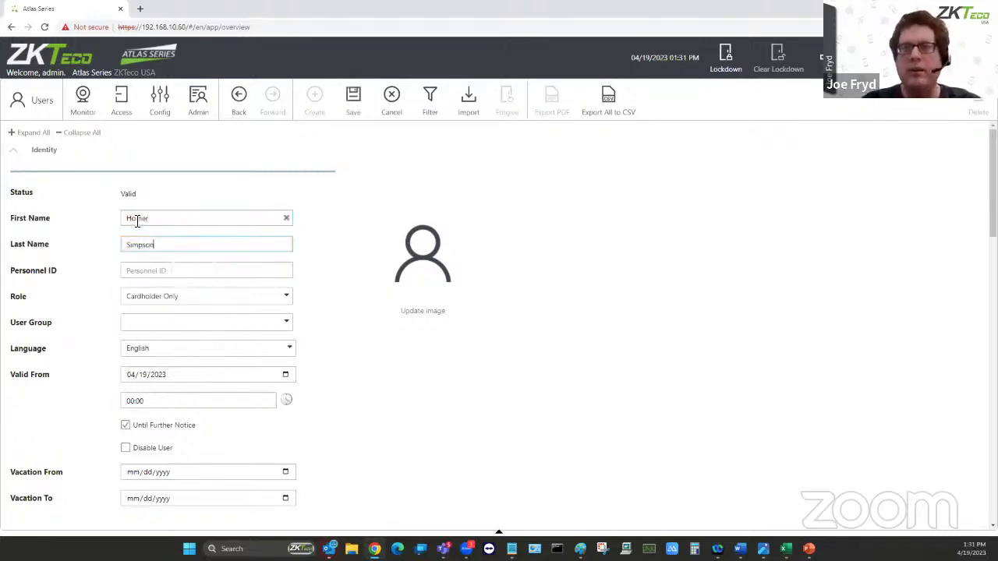
Attach 3.jpg as the user's profile photo and enter the personnel ID.
left_click(421, 254)
left_click(184, 102)
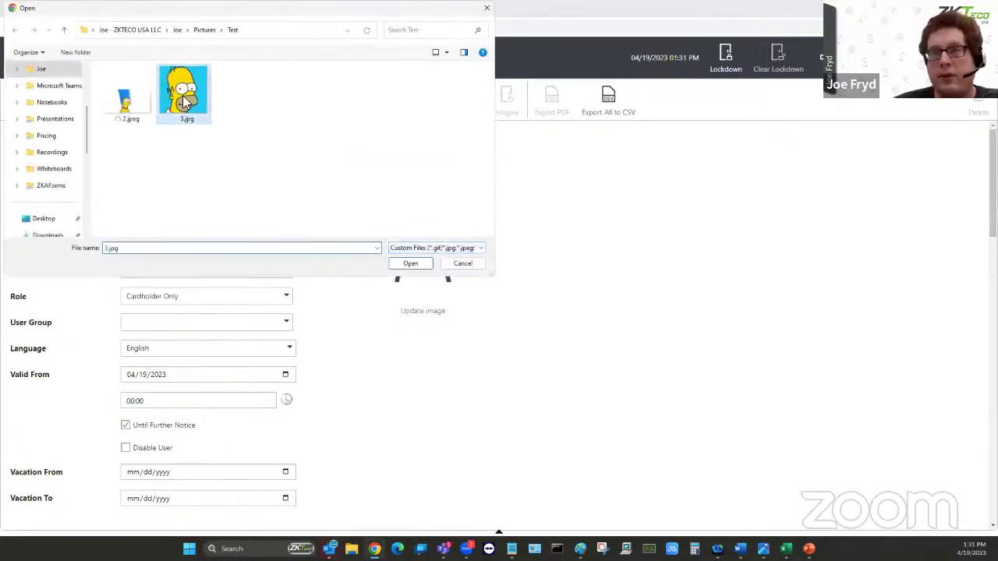
double_click(185, 101)
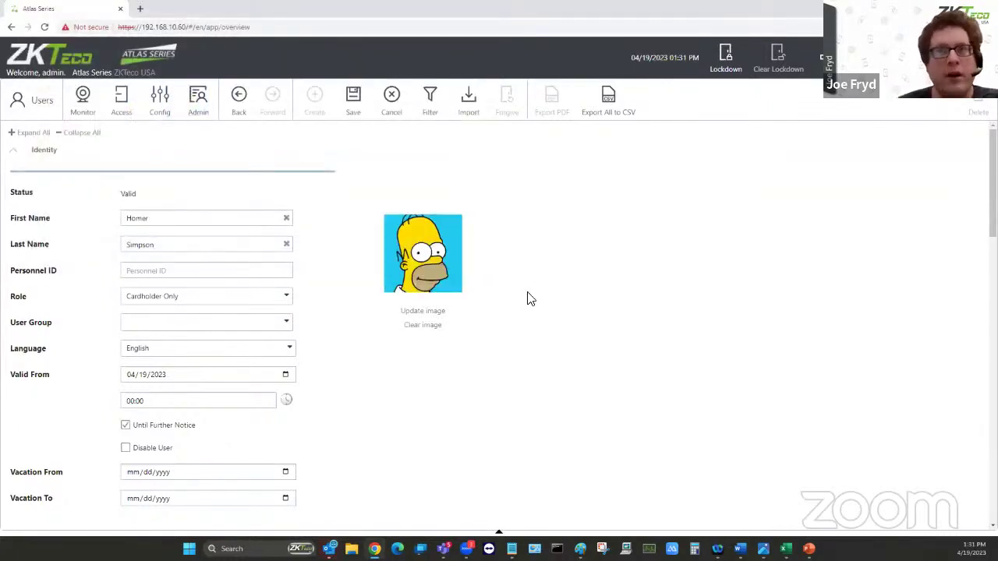
left_click(134, 273)
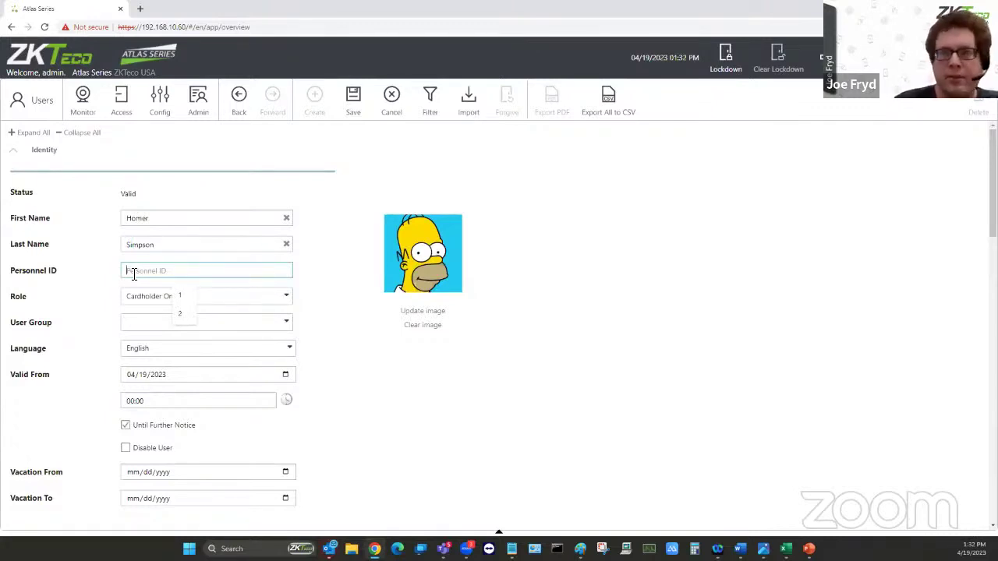
type("1")
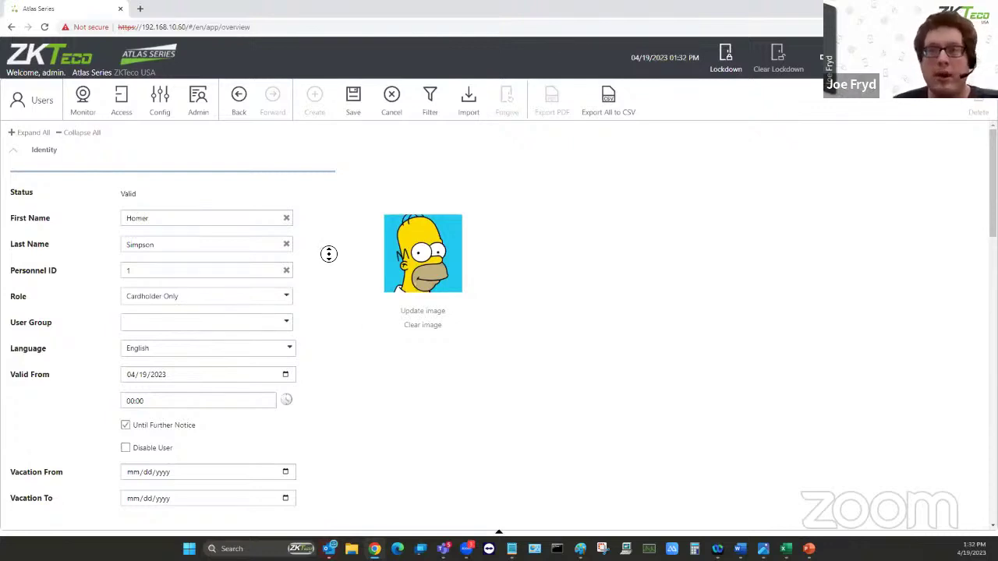
Add a Standard card credential with its card number to the user.
scroll(330, 257, "down", 1)
scroll(331, 276, "down", 4)
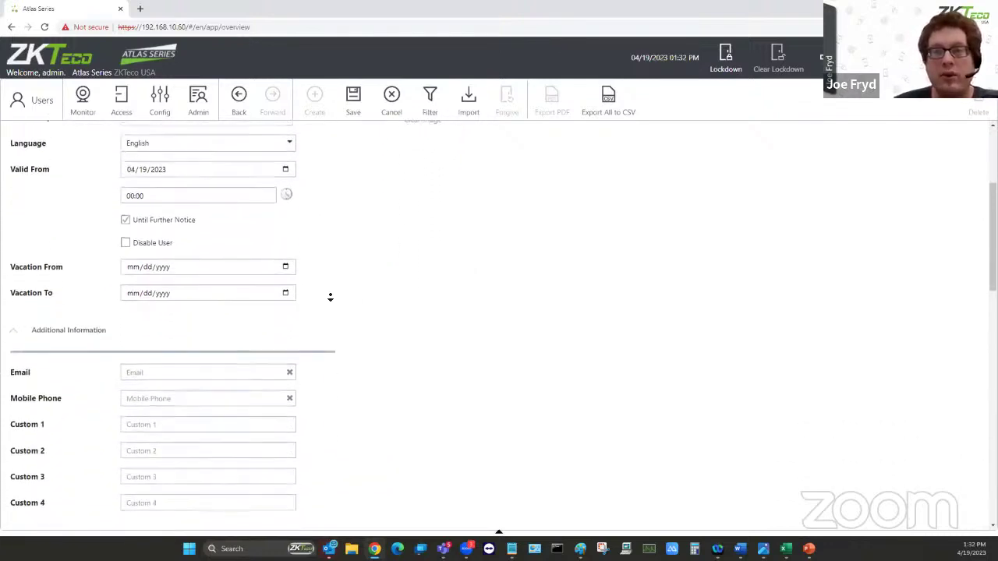
scroll(330, 297, "down", 2)
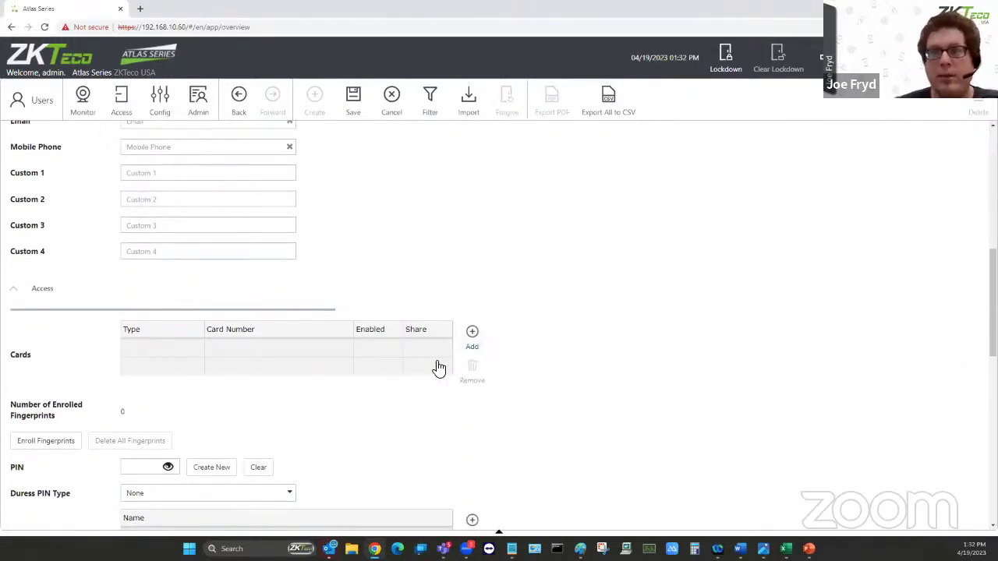
left_click(476, 333)
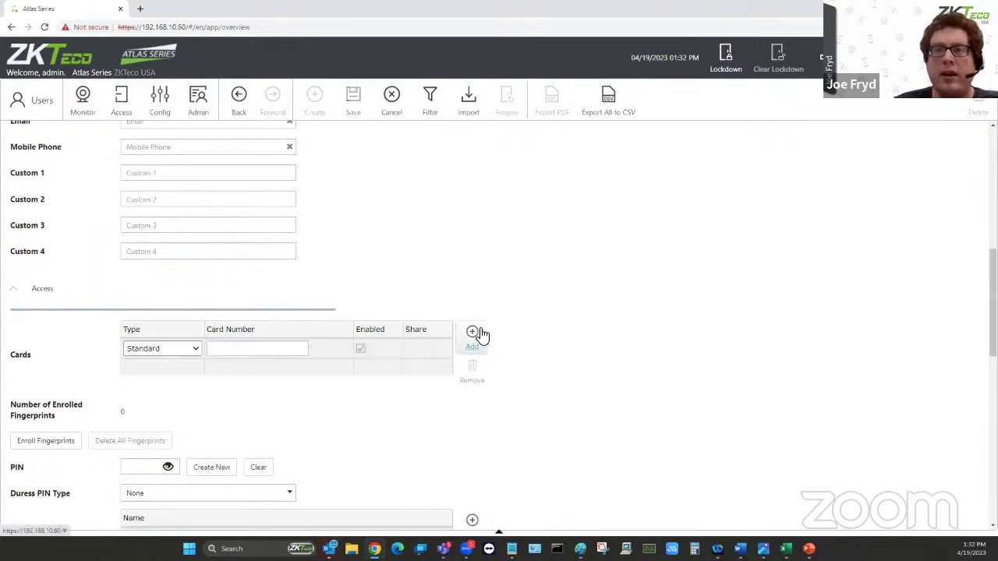
left_click(243, 348)
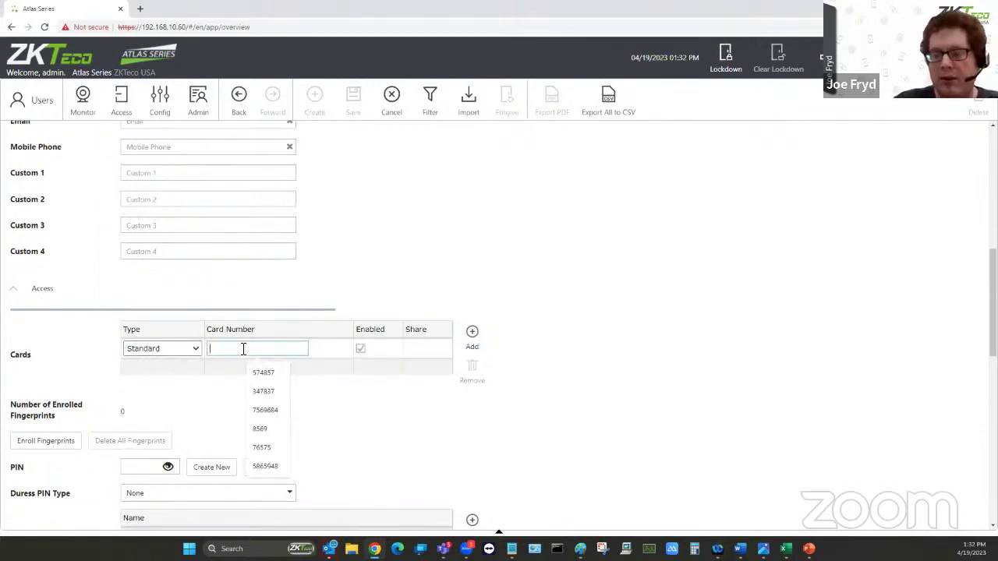
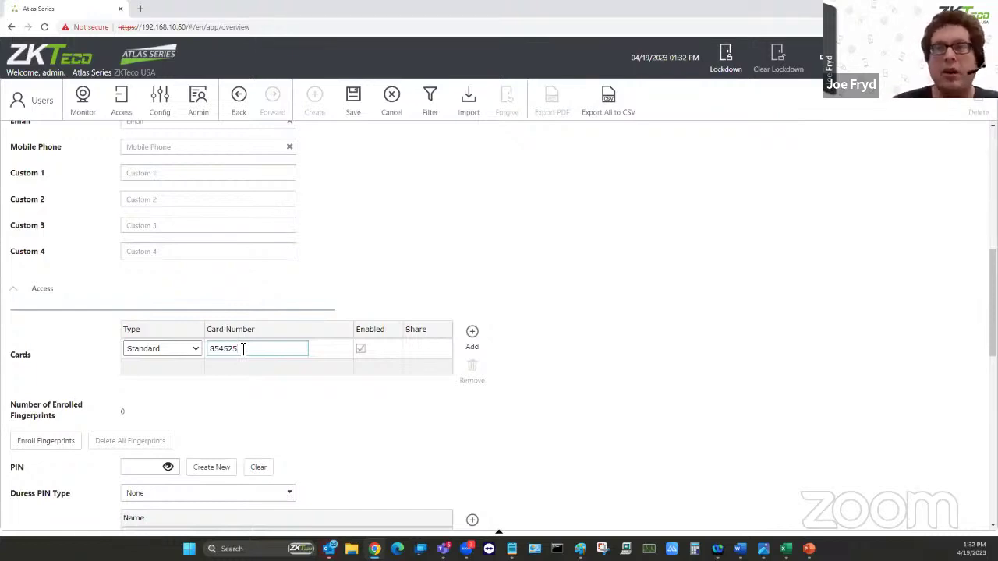
Add a second card of type QR Code with its number and save the user.
left_click(471, 333)
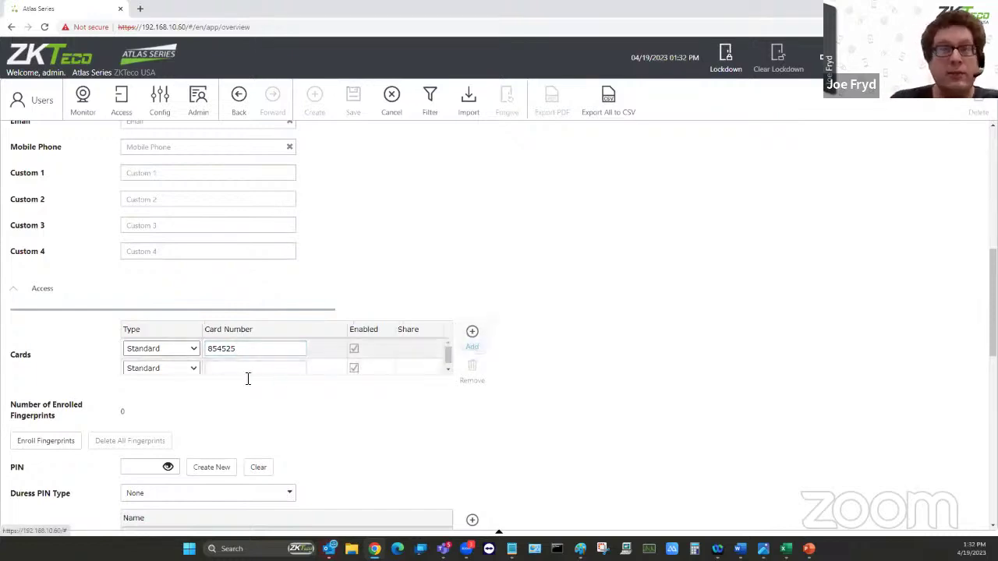
left_click(194, 370)
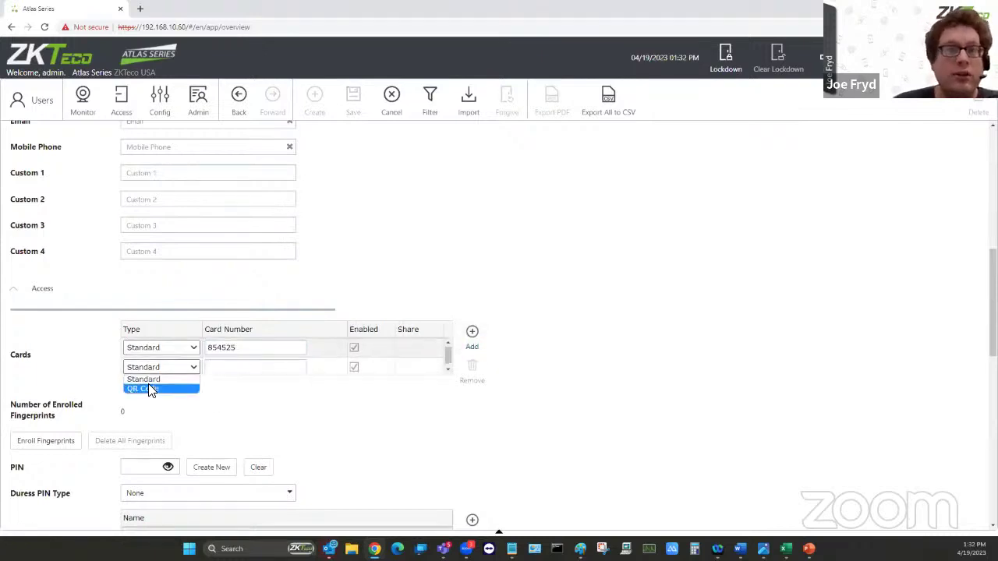
left_click(151, 389)
left_click(248, 373)
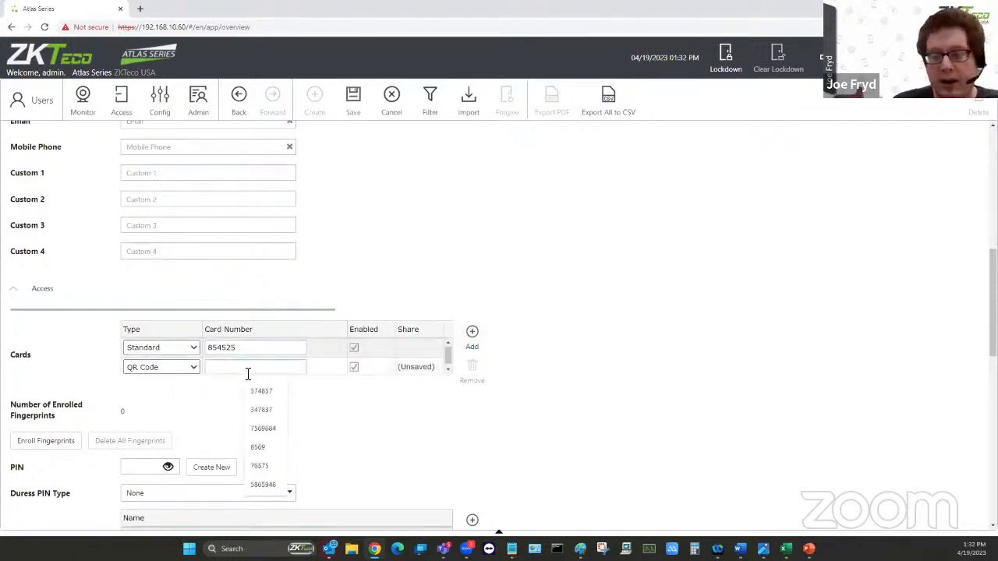
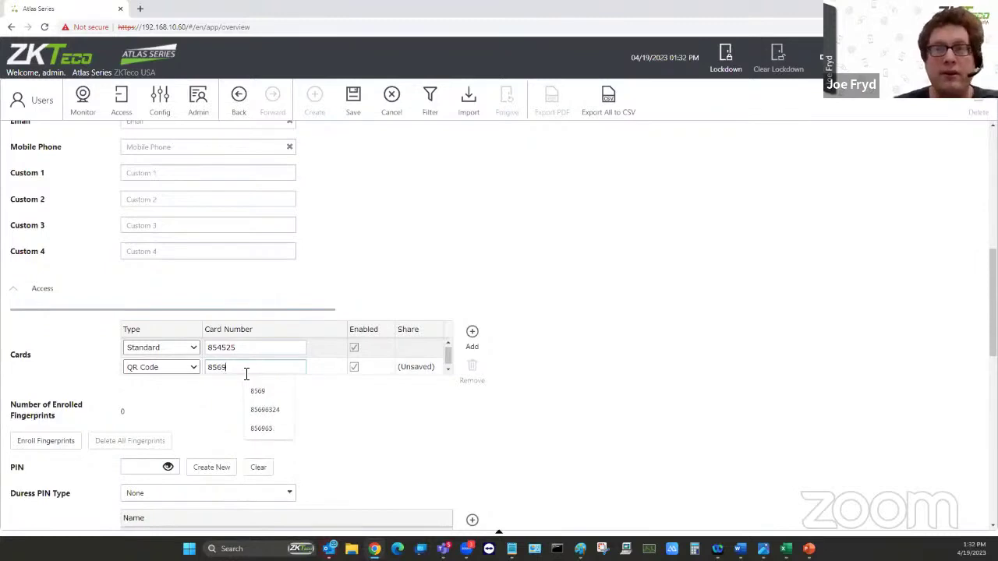
left_click(353, 106)
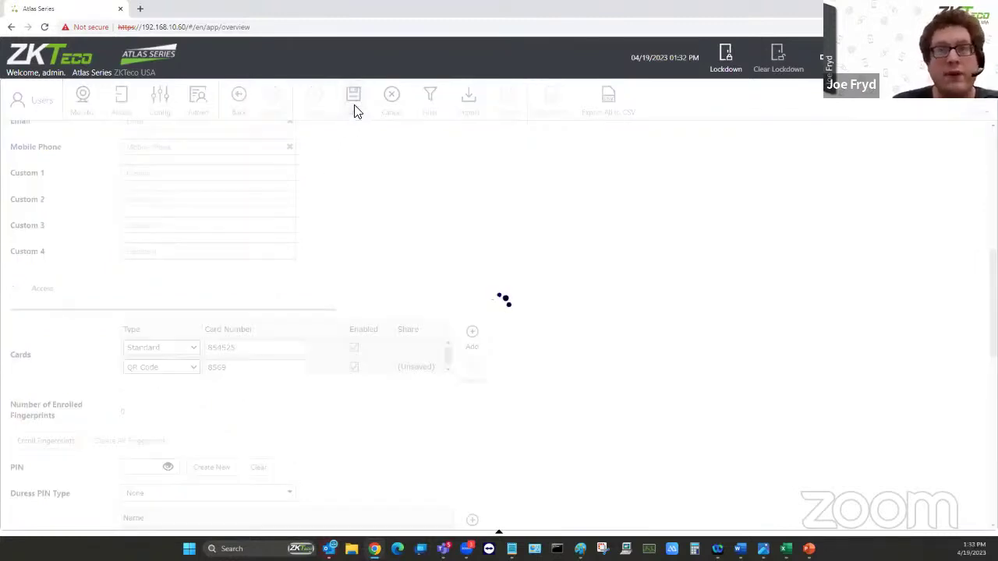
scroll(640, 397, "down", 3)
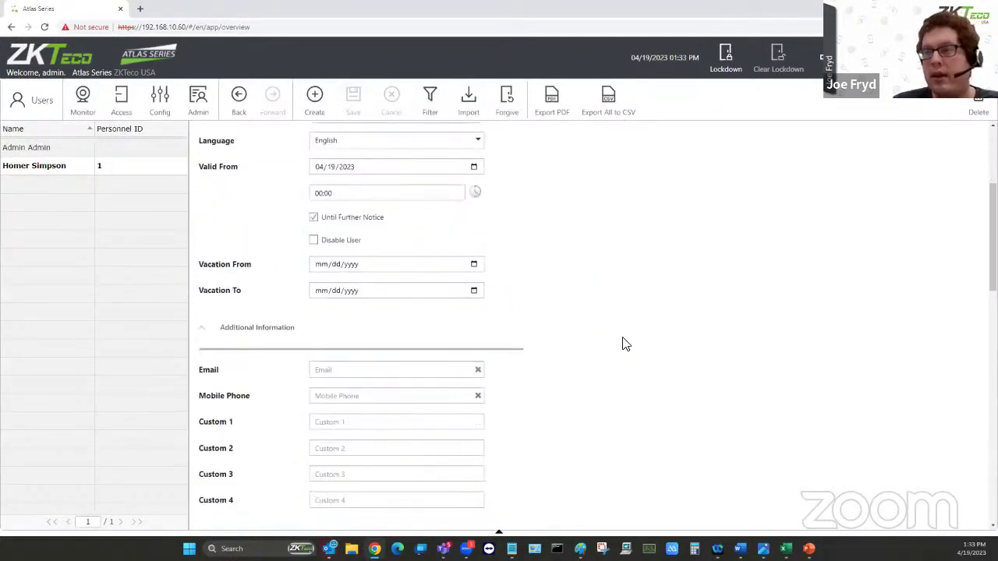
scroll(623, 344, "down", 3)
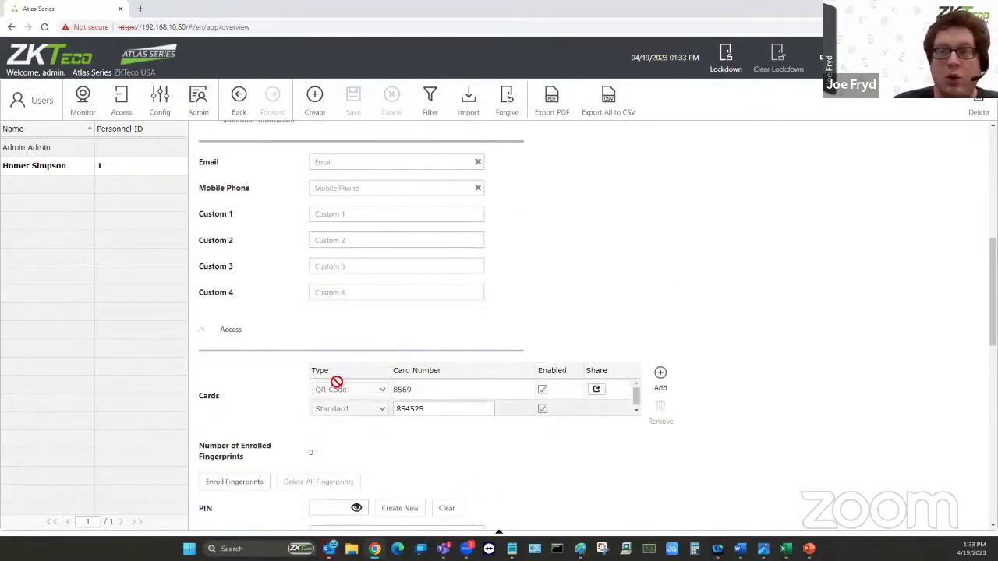
left_click(597, 391)
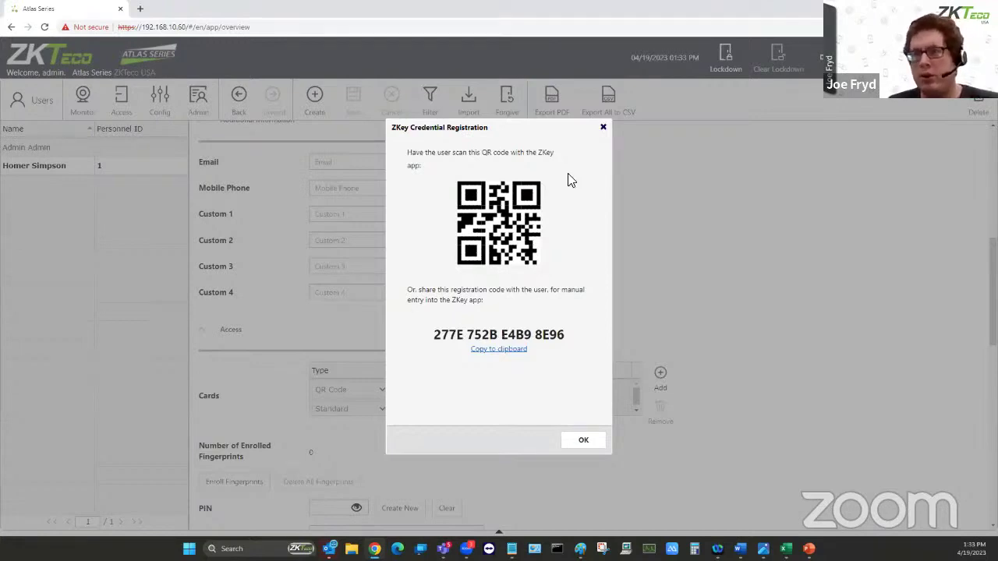
left_click(571, 441)
middle_click(600, 285)
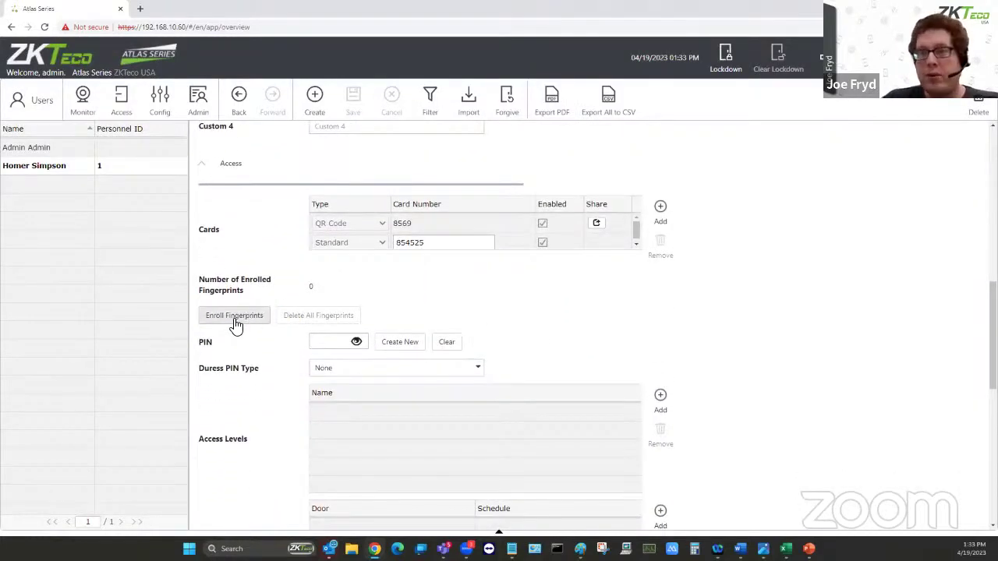
left_click(248, 316)
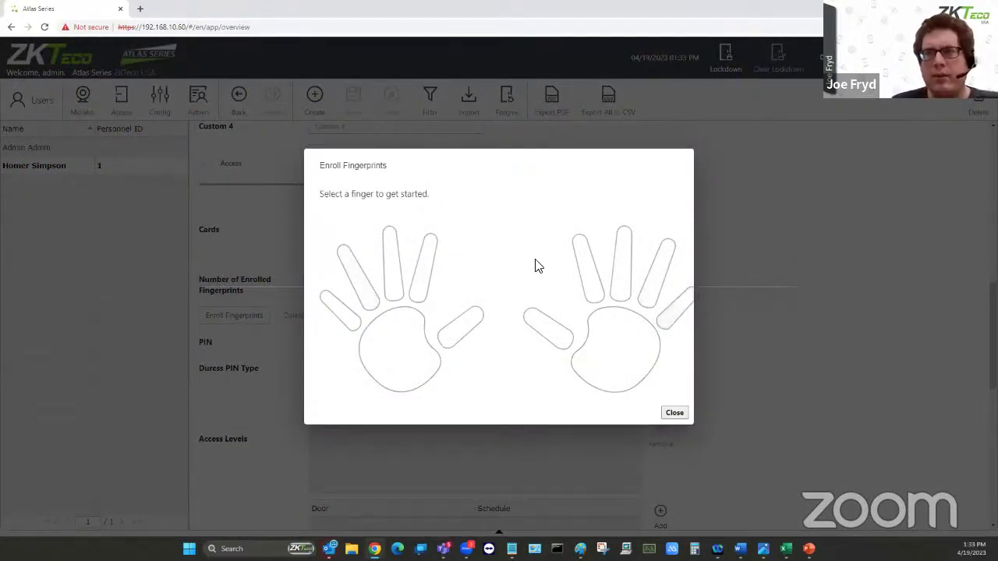
left_click(477, 321)
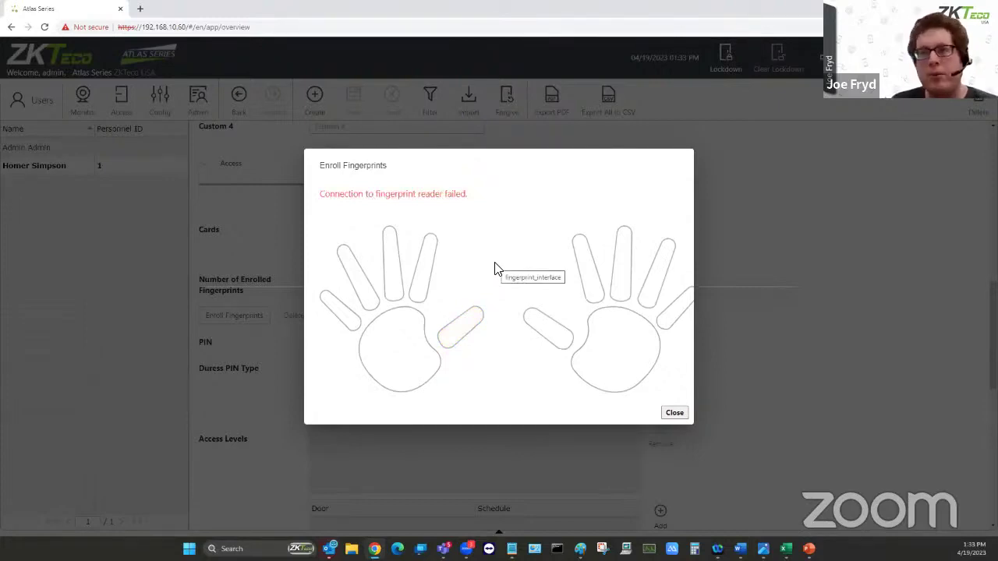
left_click(674, 413)
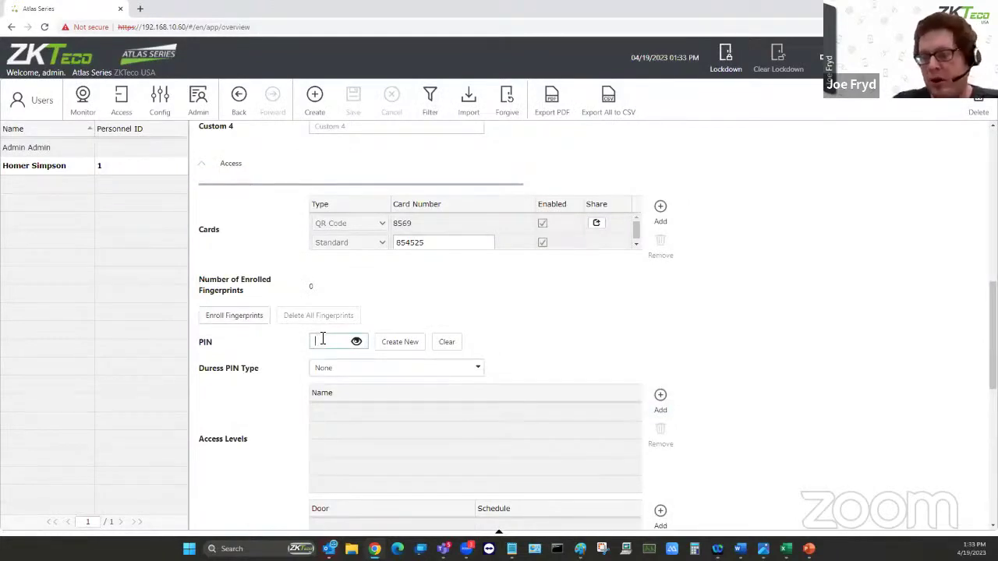
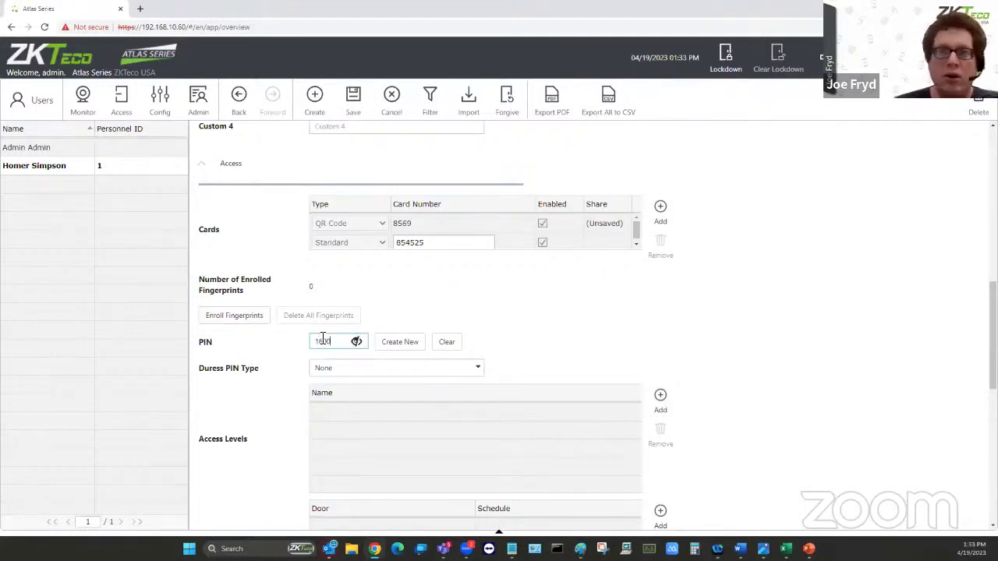
Enter a PIN for the user and add the Employee access level.
left_click(662, 401)
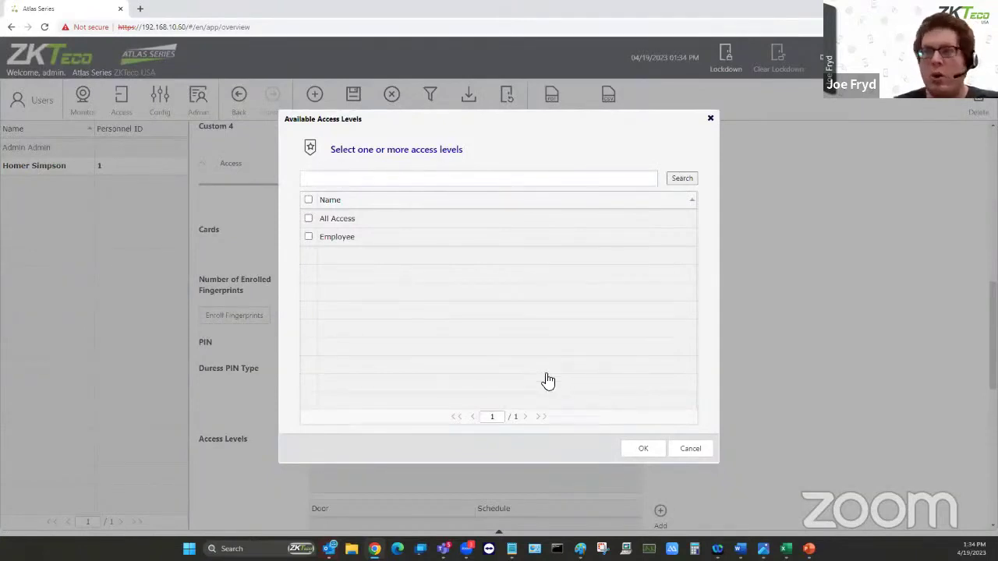
left_click(309, 237)
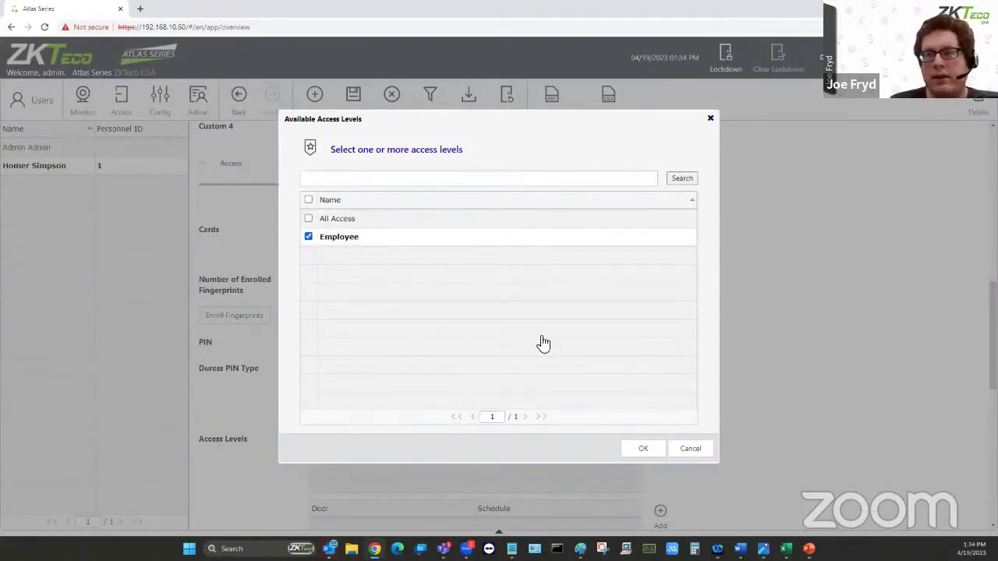
left_click(641, 449)
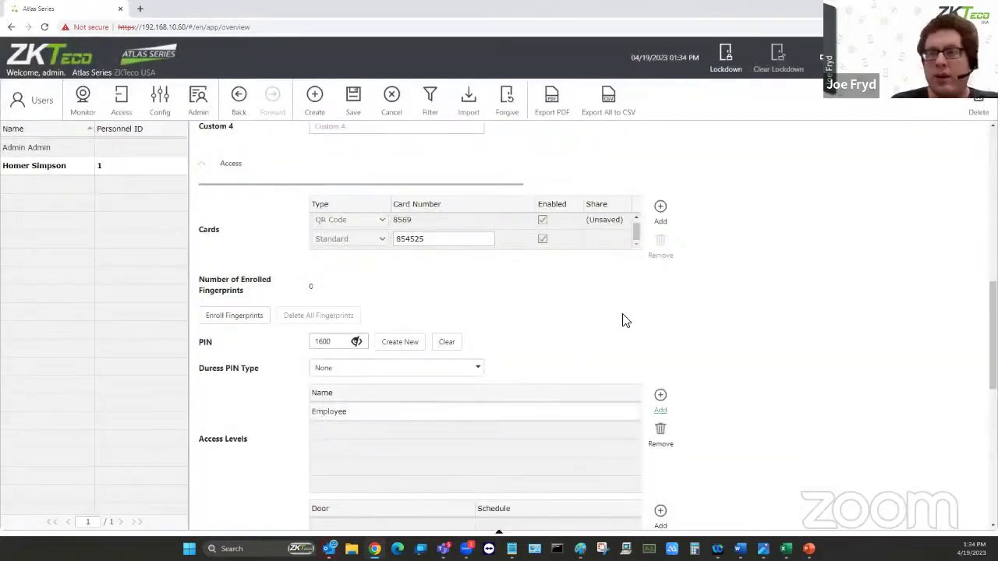
Leave Door Access without granting any door, then save the user's PIN and Employee access level.
scroll(621, 345, "down", 2)
scroll(621, 346, "down", 2)
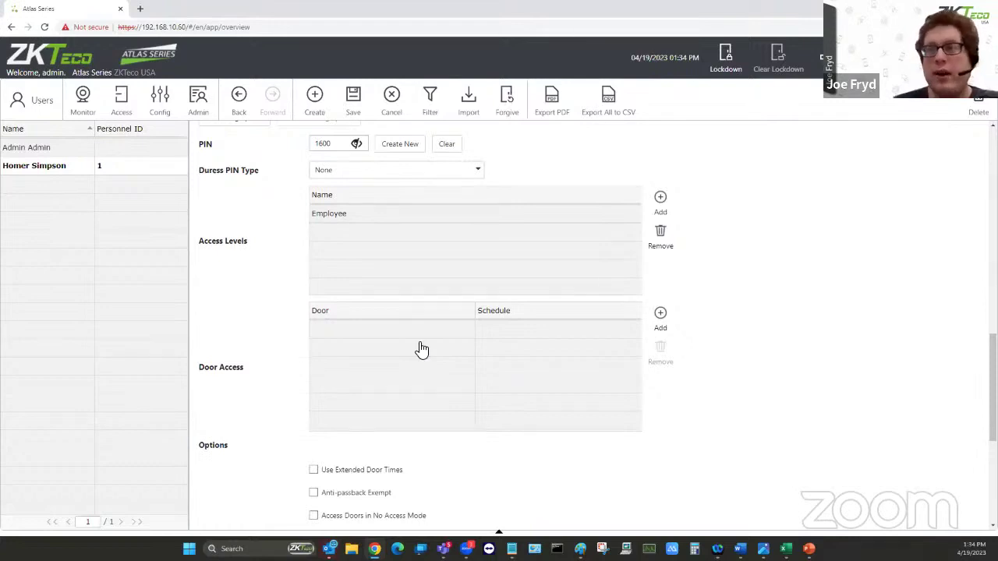
left_click(660, 320)
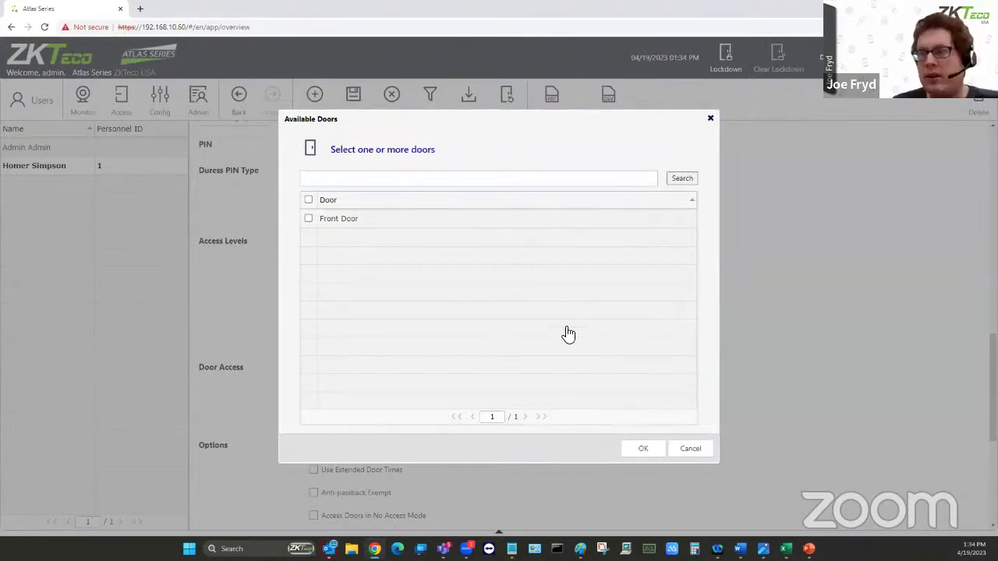
left_click(692, 450)
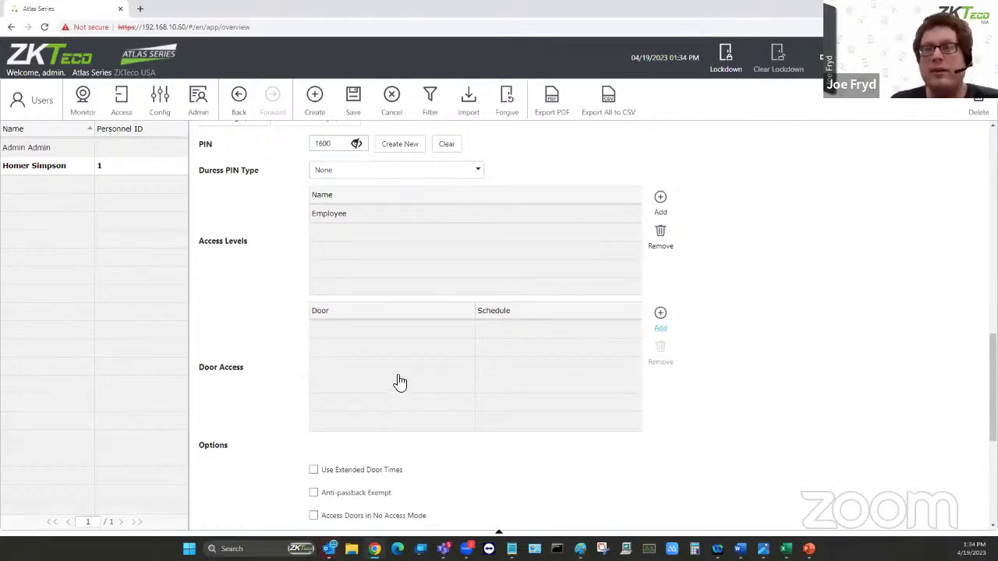
left_click(354, 100)
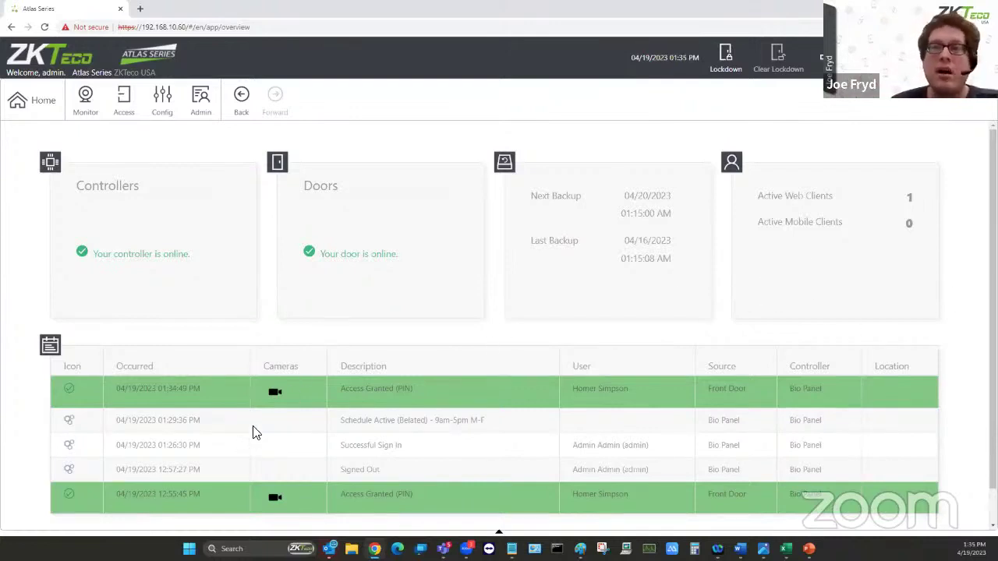
left_click(281, 390)
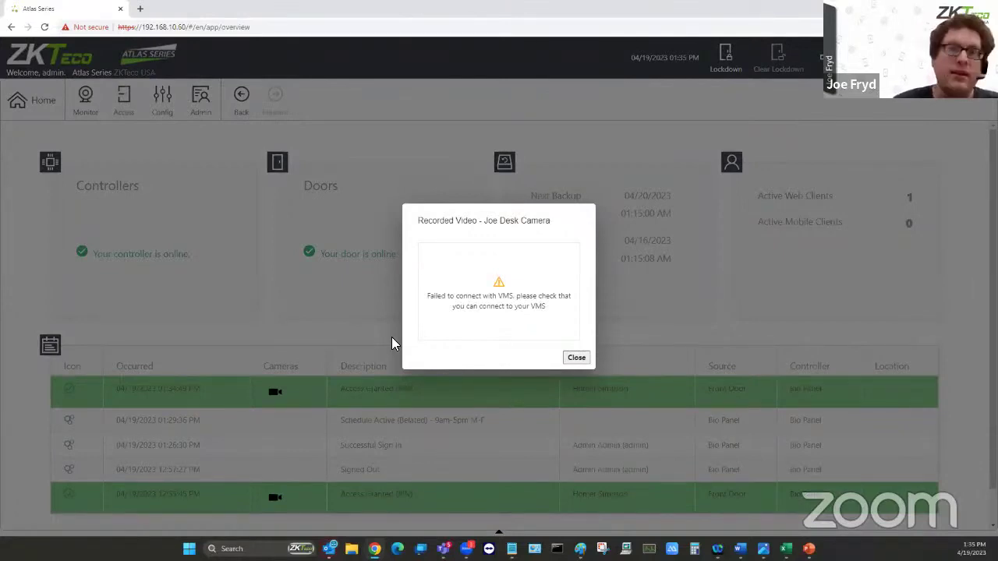
left_click(576, 359)
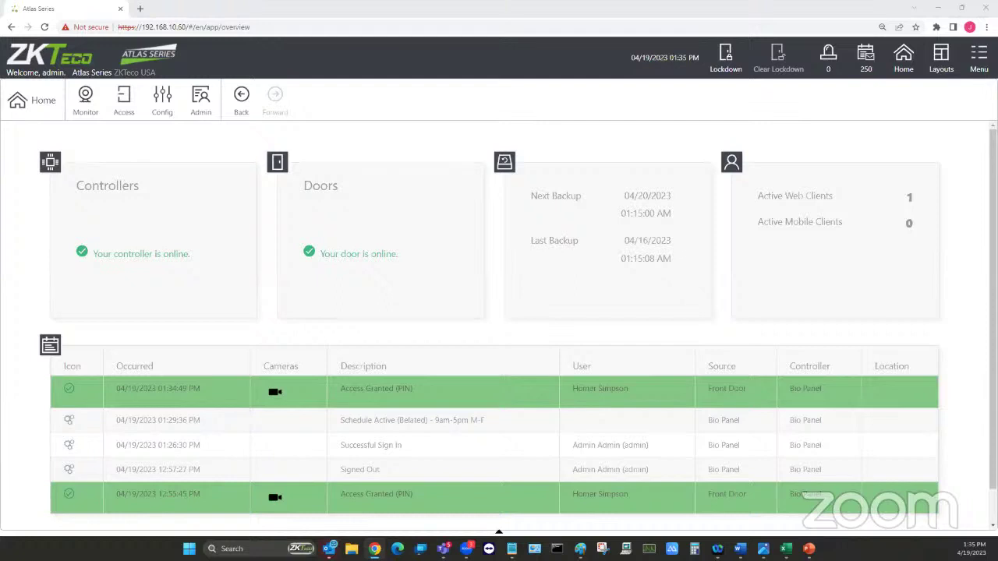
On the Access Control Users list, try the Personnel ID and Custom 1 filters, then start a user import.
left_click(127, 105)
left_click(167, 160)
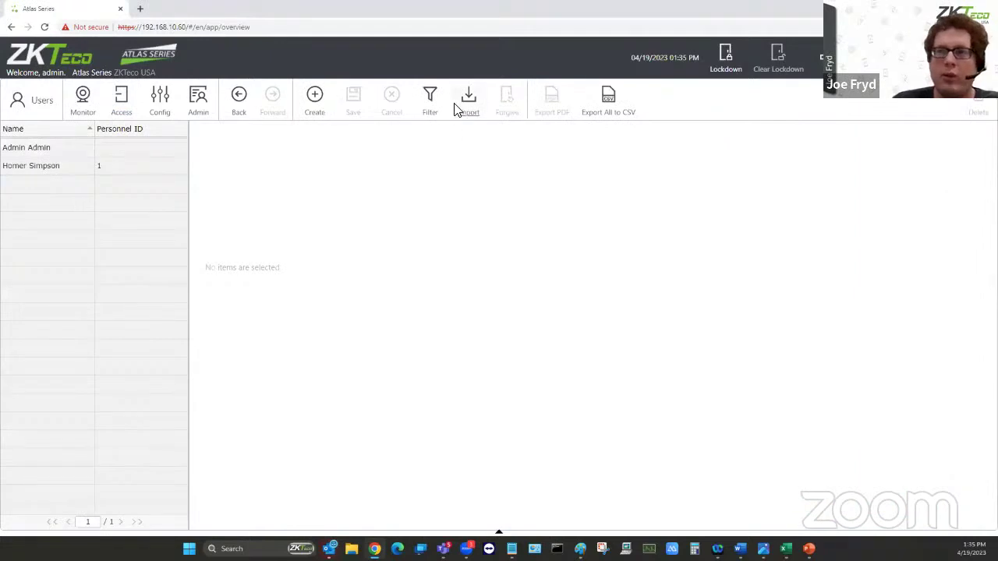
left_click(430, 102)
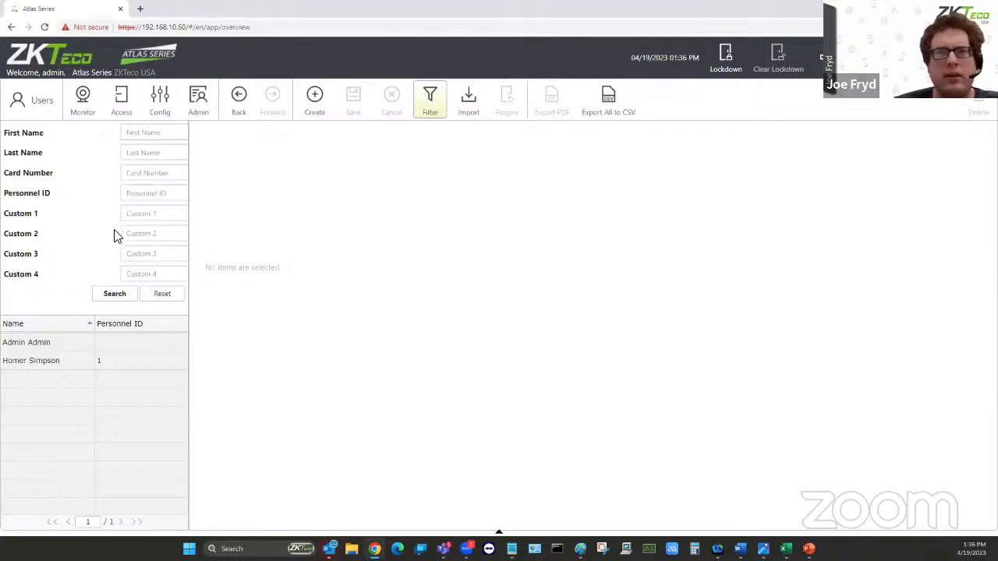
left_click(21, 198)
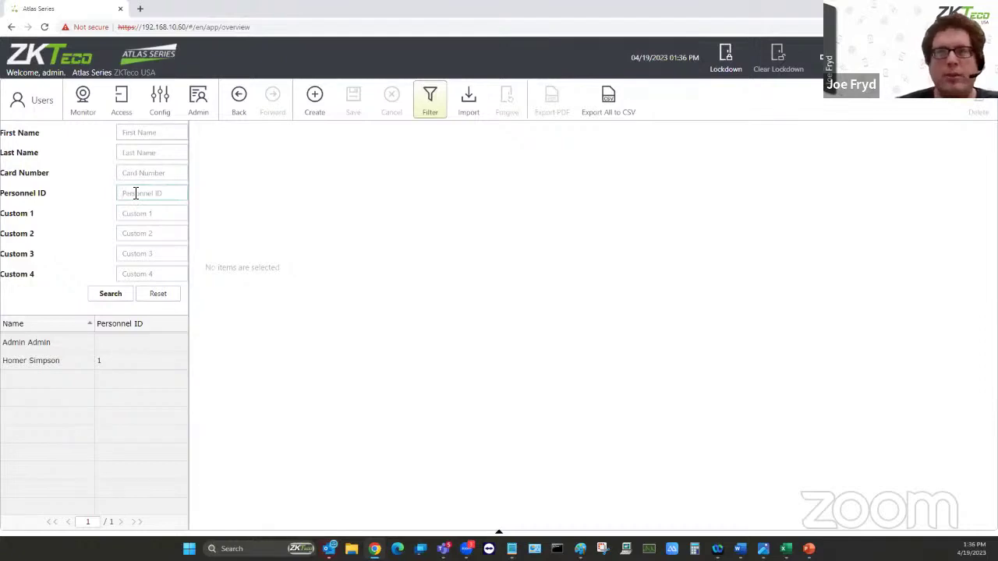
key("Tab")
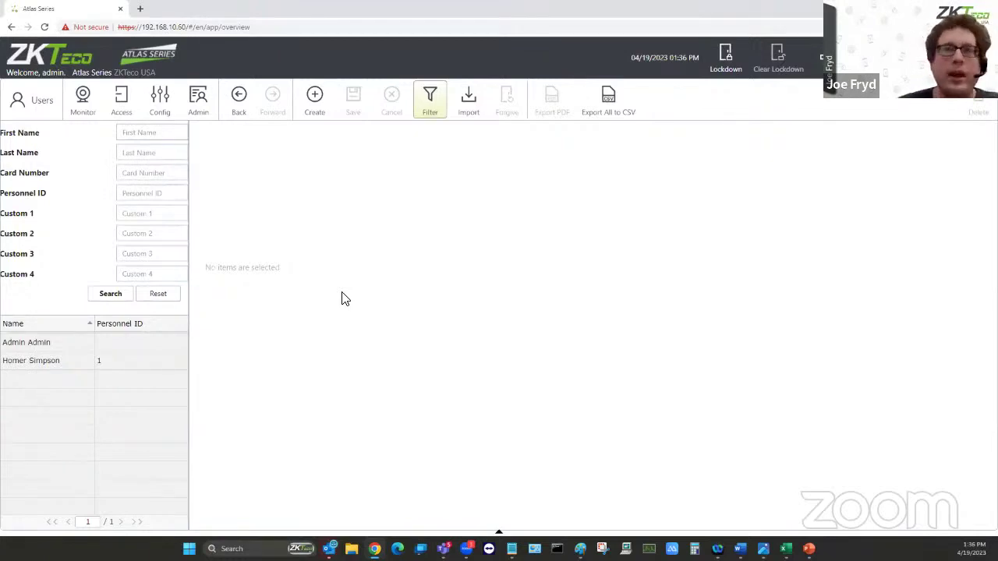
left_click(469, 110)
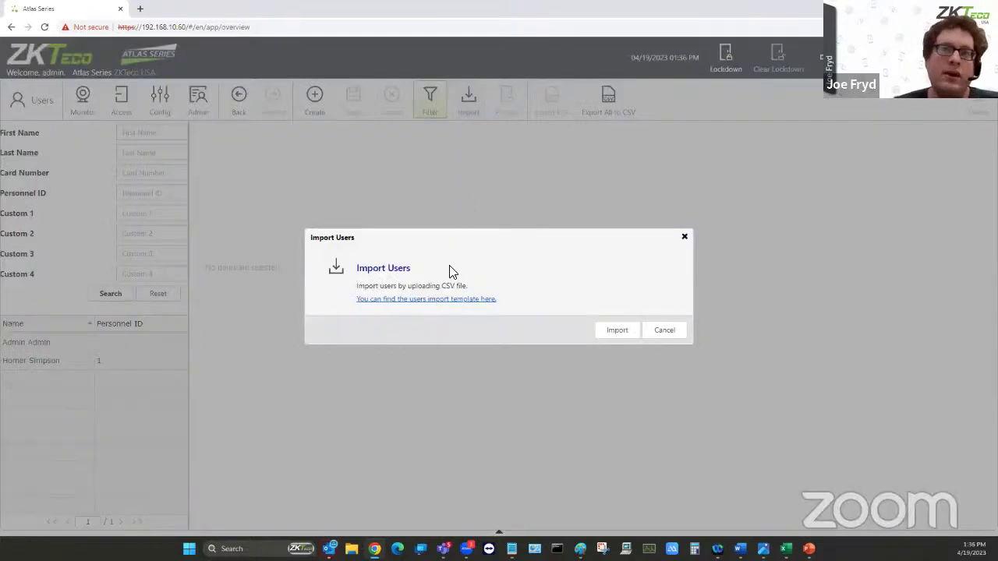
Download the users import template and open ImportTemplate (10).csv in Excel.
left_click(391, 301)
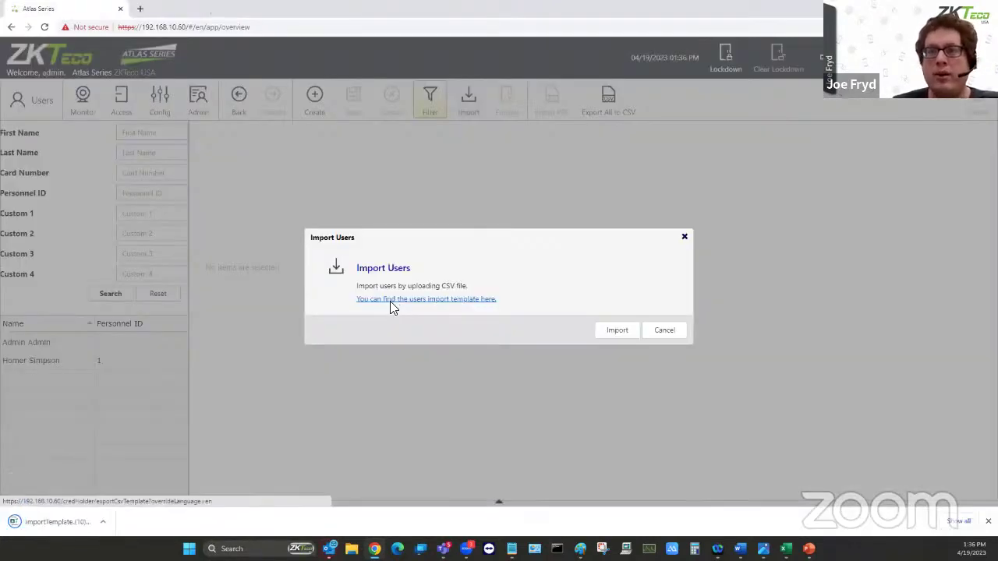
left_click(65, 520)
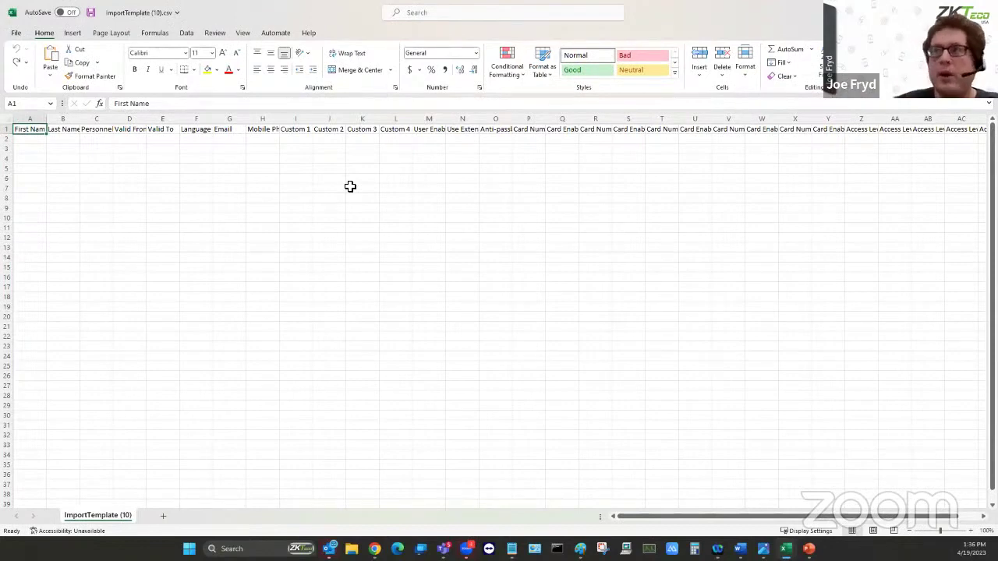
Inspect the template's Access Level header columns, then return to the browser.
left_click(895, 140)
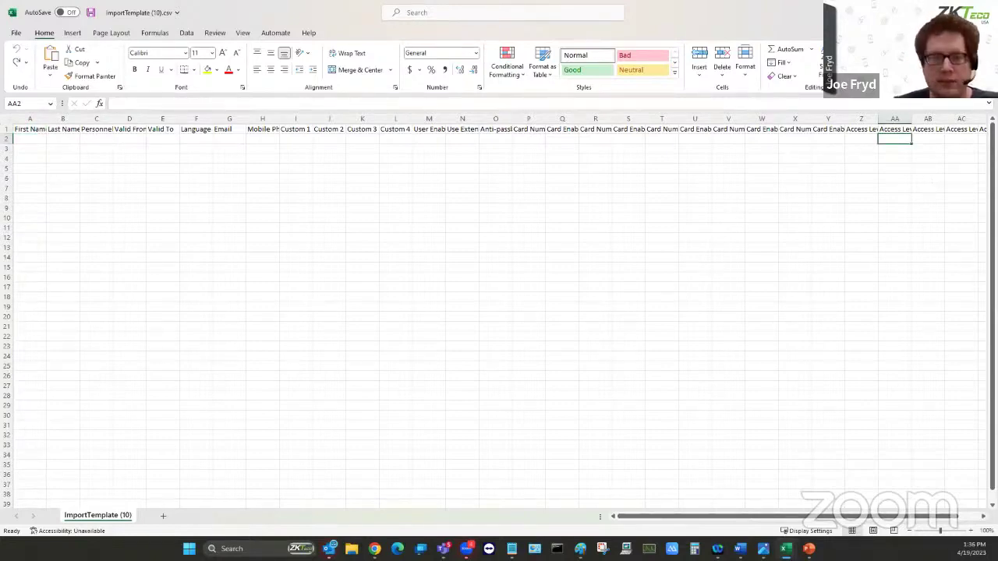
key("alt+Tab")
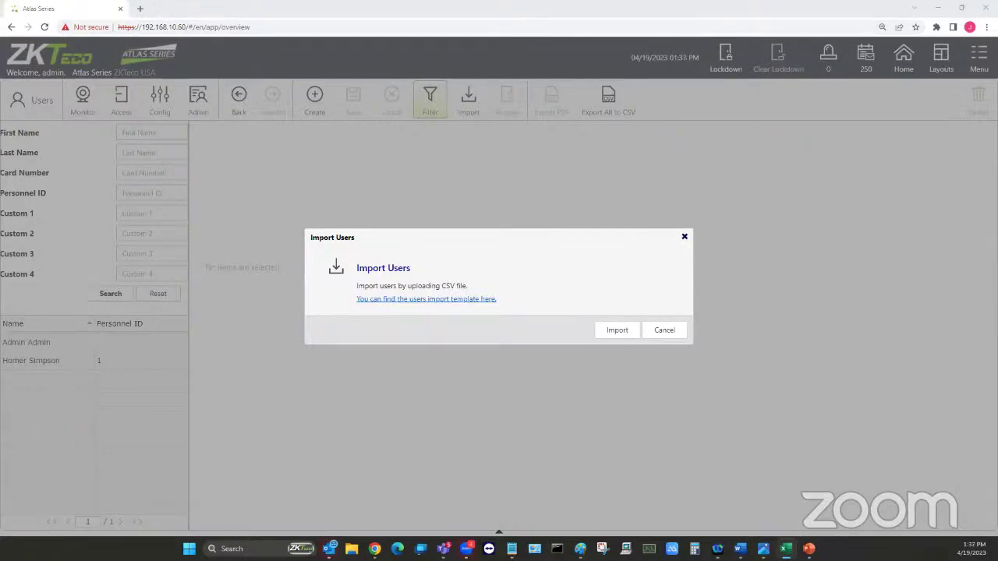
Cancel the user import, hide the filter panel and go back to Home.
left_click(671, 332)
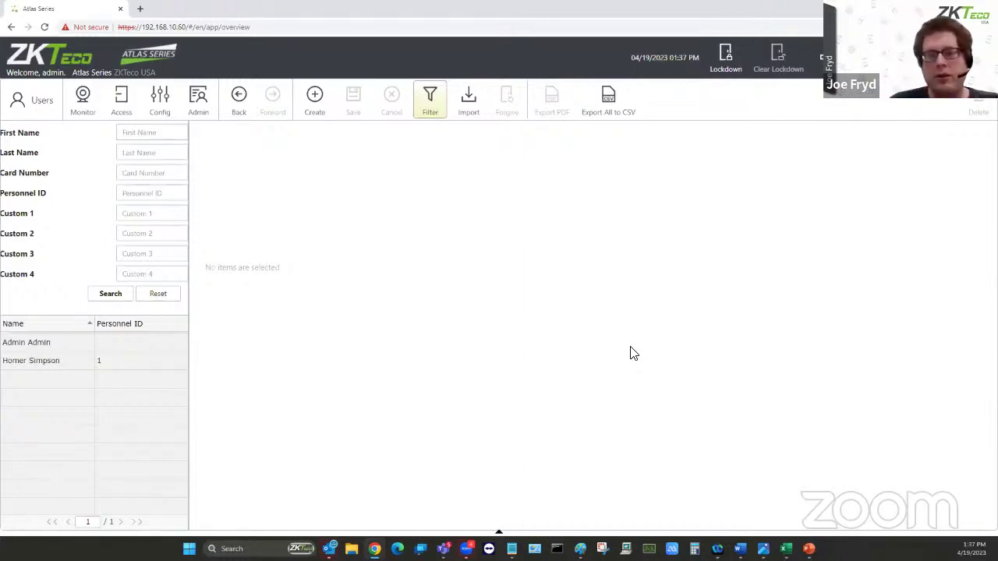
left_click(433, 109)
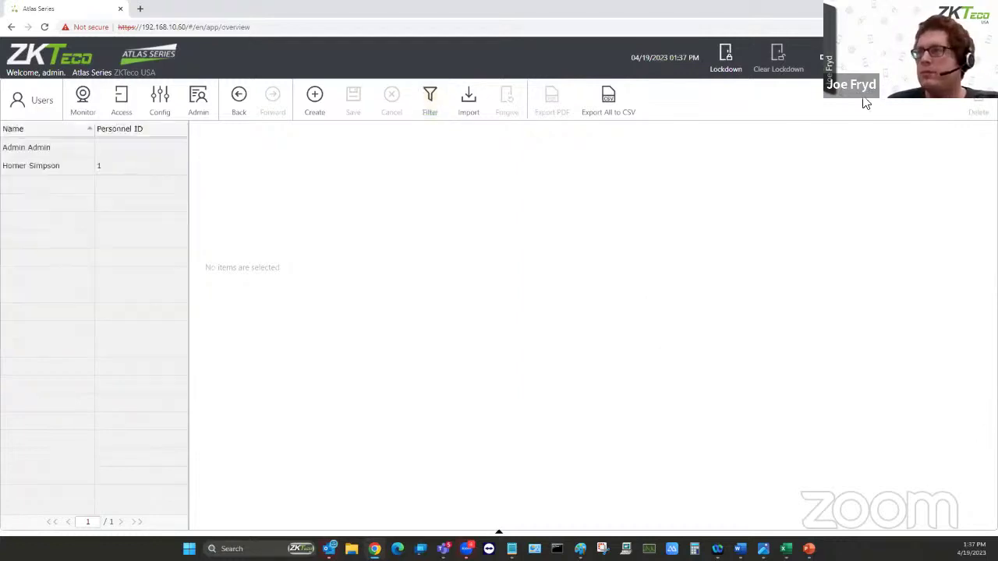
left_click(49, 56)
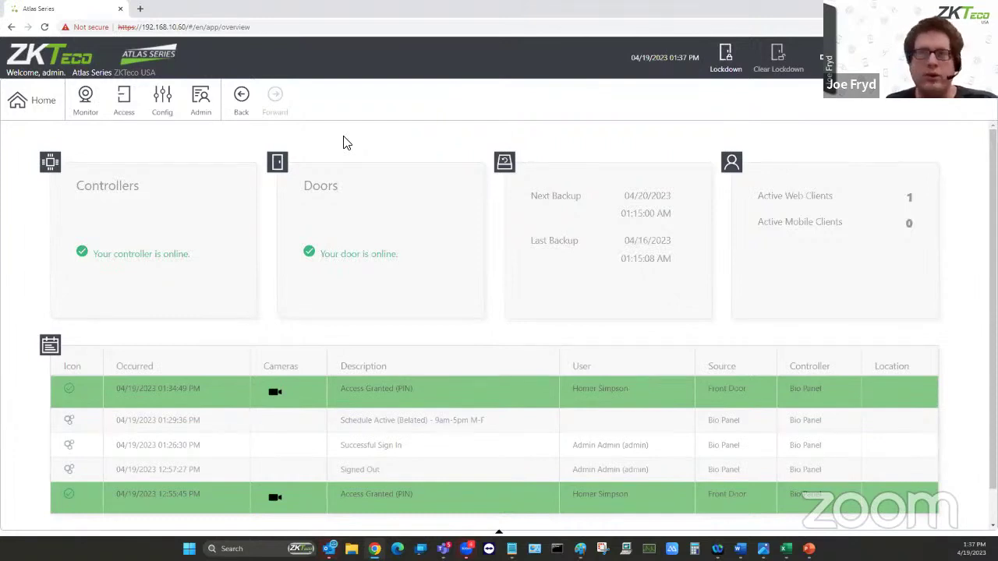
left_click(162, 115)
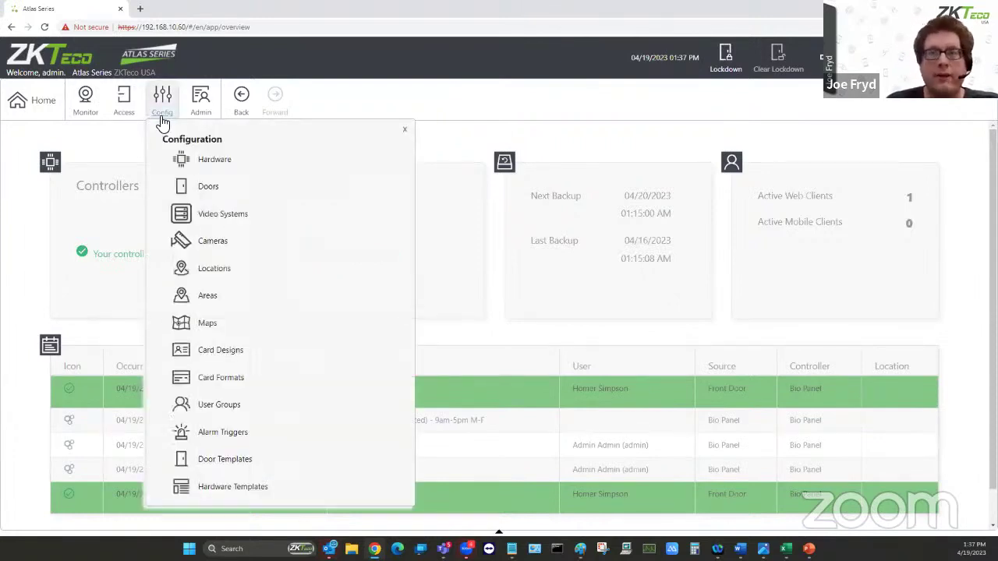
left_click(211, 217)
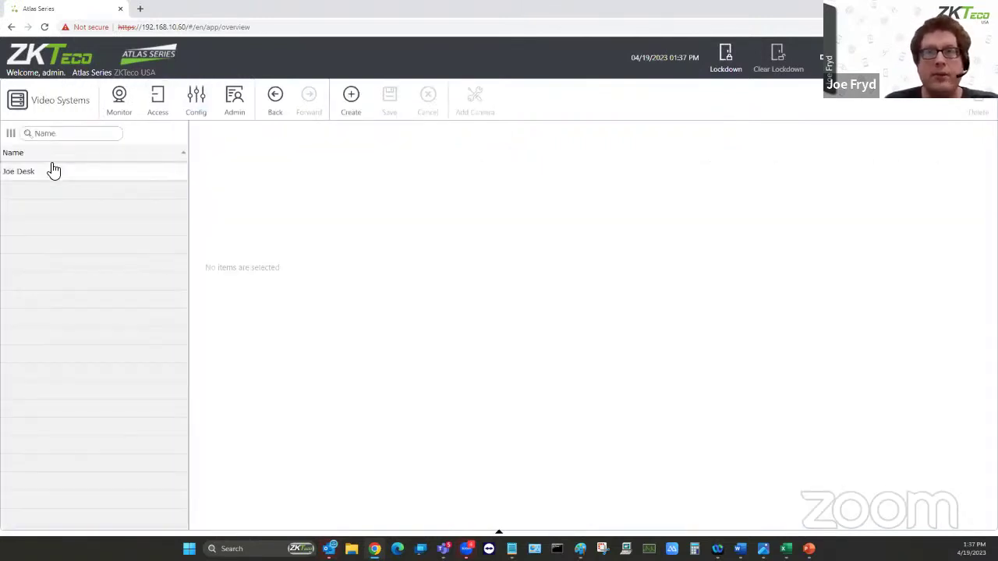
left_click(49, 171)
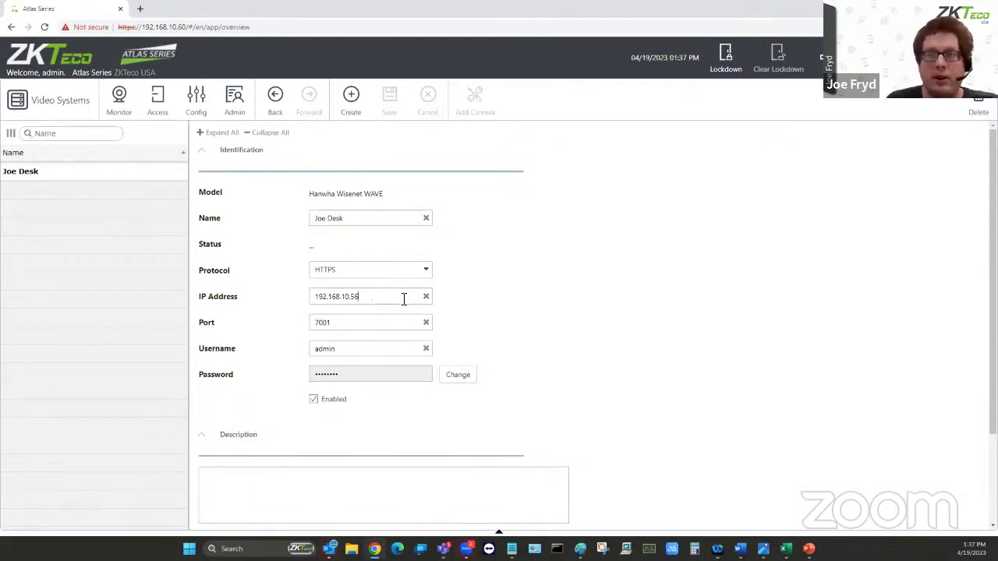
left_click(358, 330)
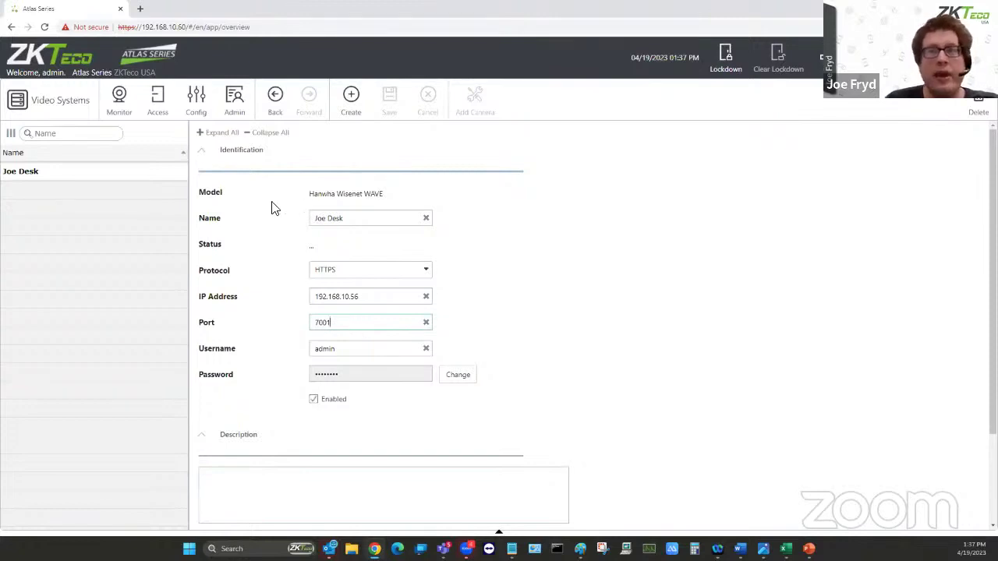
left_click(196, 98)
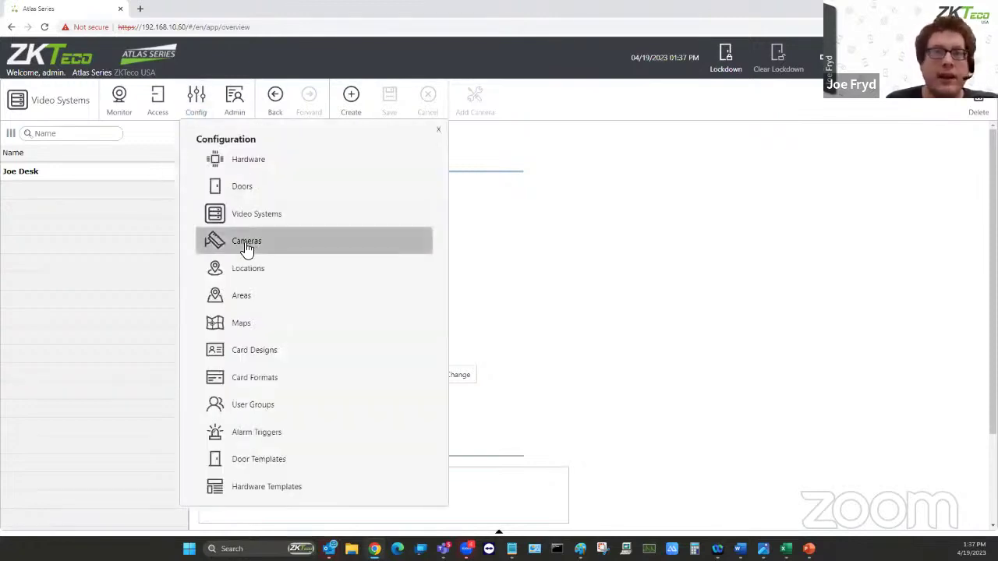
left_click(245, 250)
left_click(70, 174)
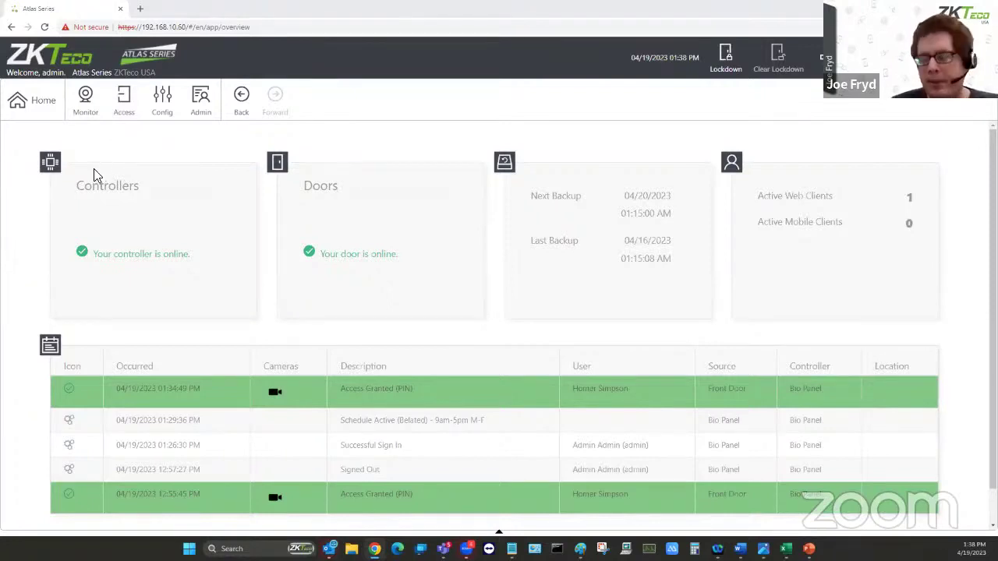
Under Admin > Authorized Mobile Devices, try saving a new device with a name.
left_click(199, 99)
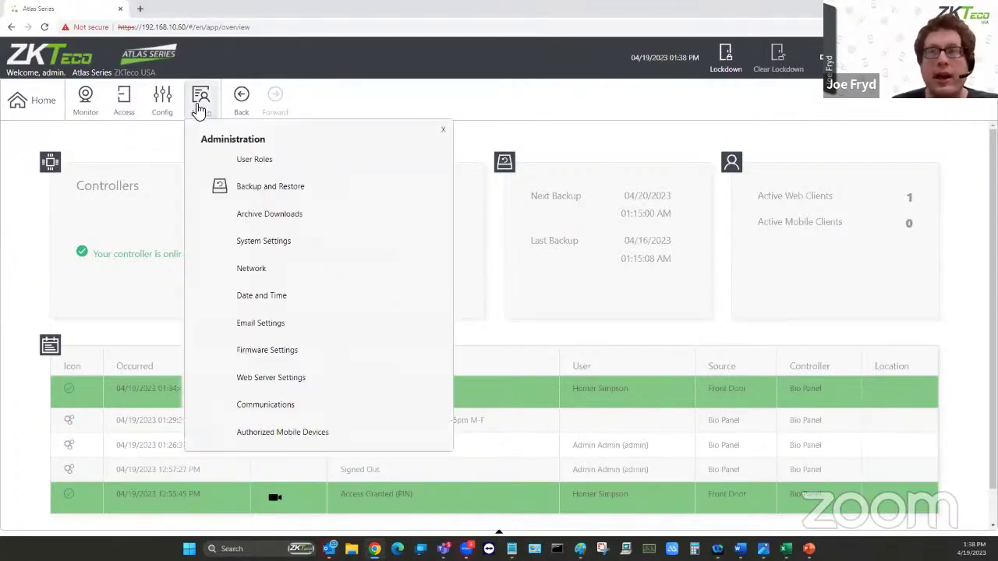
left_click(290, 437)
left_click(44, 175)
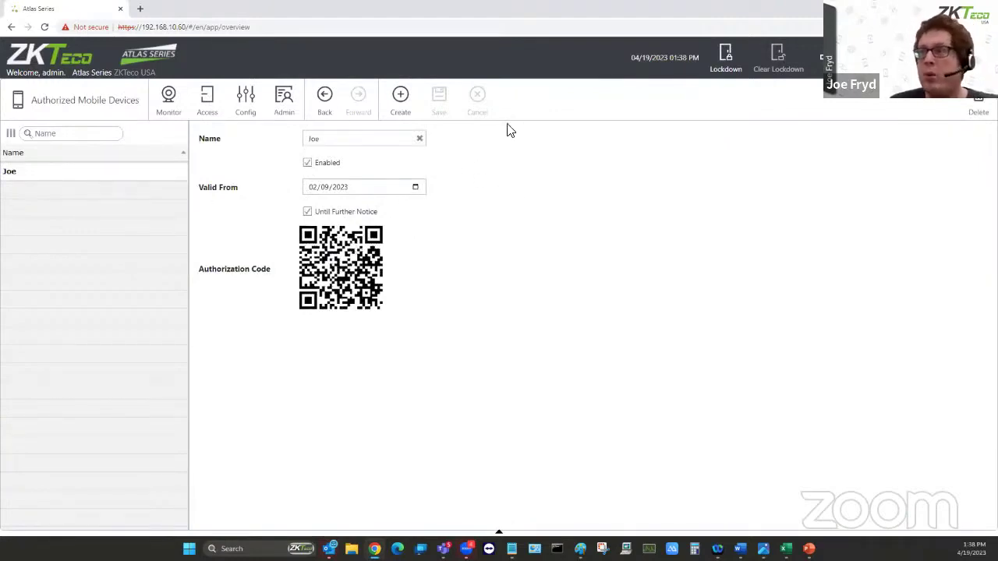
left_click(400, 99)
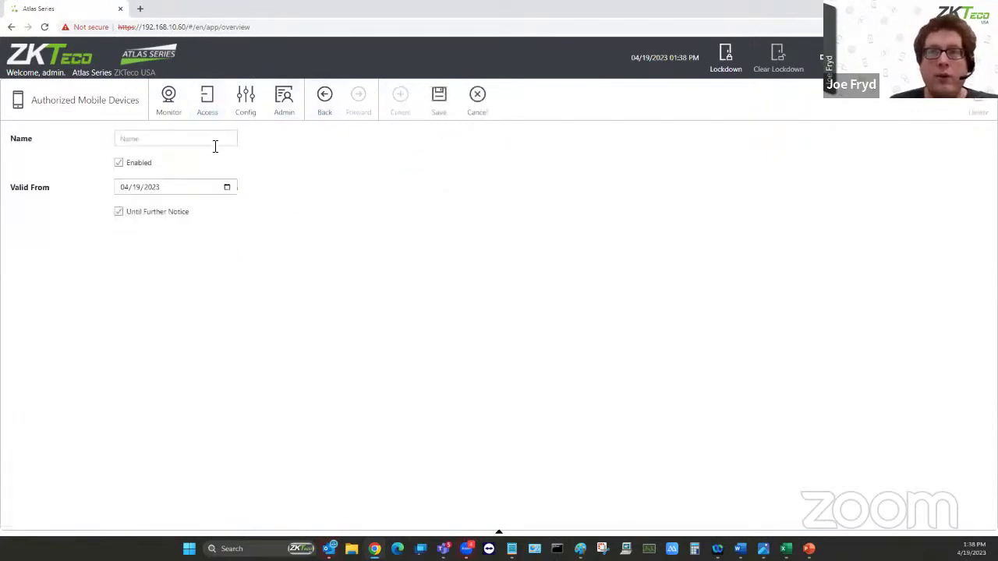
type("Kat")
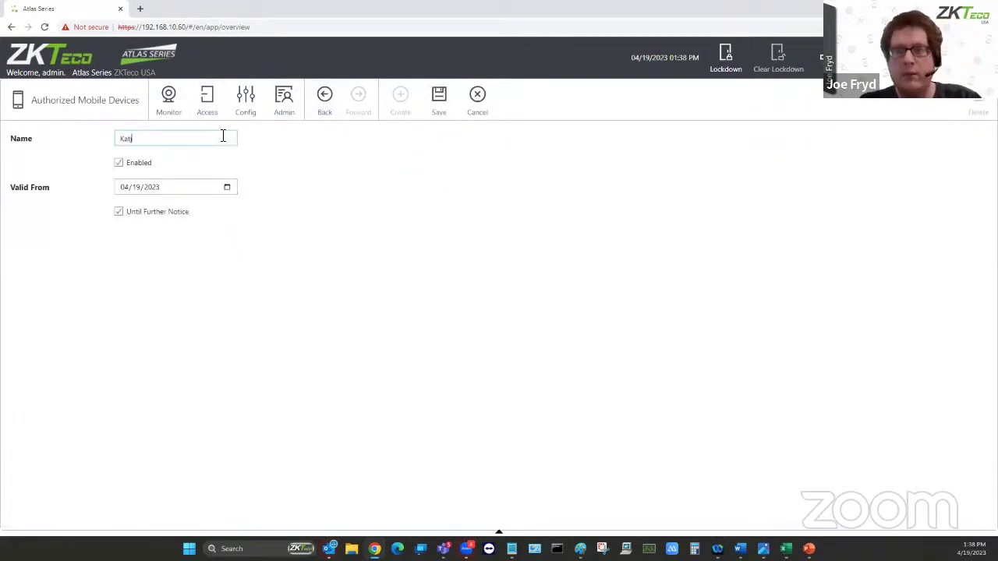
type("hy")
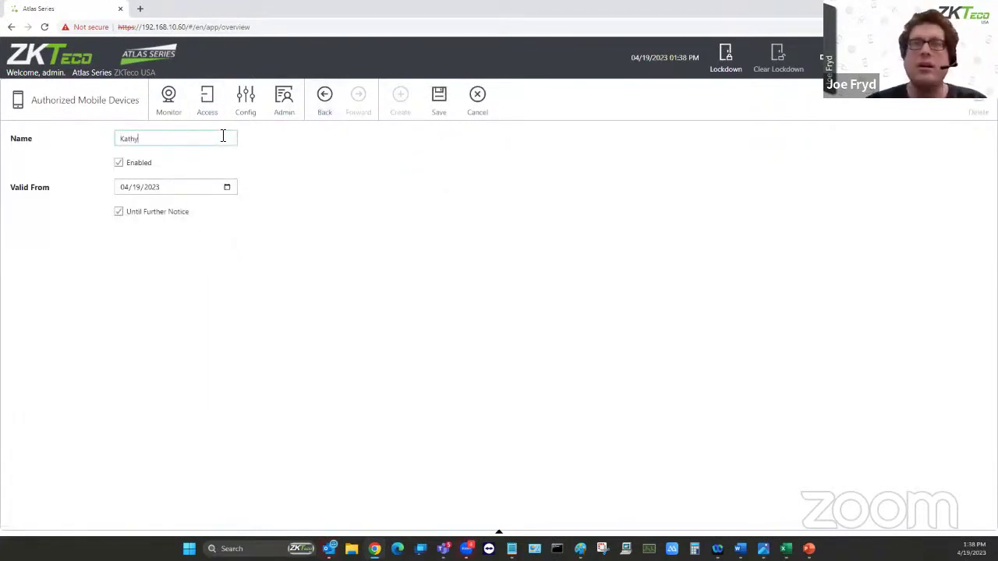
left_click(441, 112)
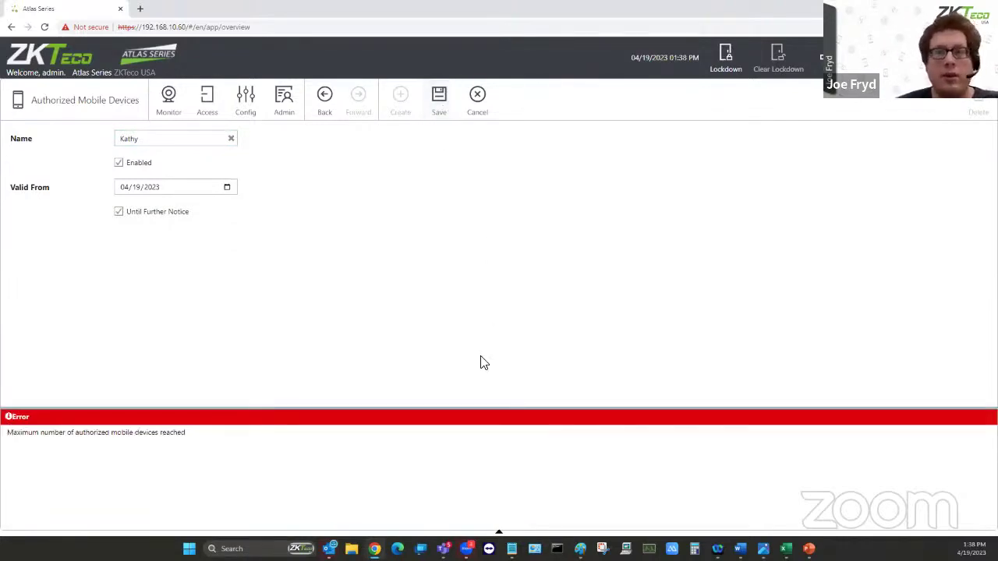
Discard the device rejected at the limit and delete the existing mobile device.
left_click(479, 103)
left_click(153, 171)
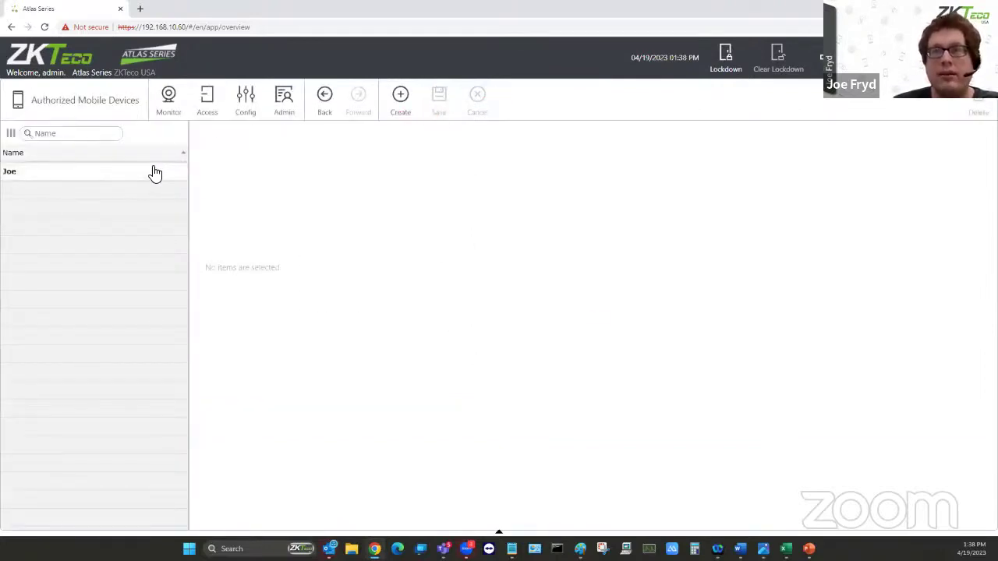
key("Delete")
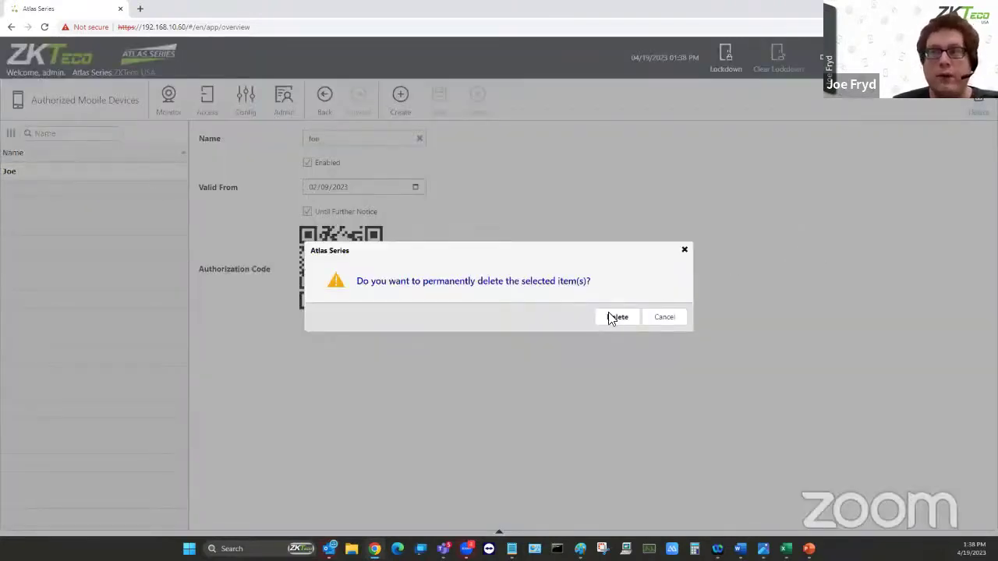
Confirm removing the old device and save a new authorized mobile device with the entered name.
left_click(615, 317)
left_click(411, 102)
left_click(216, 141)
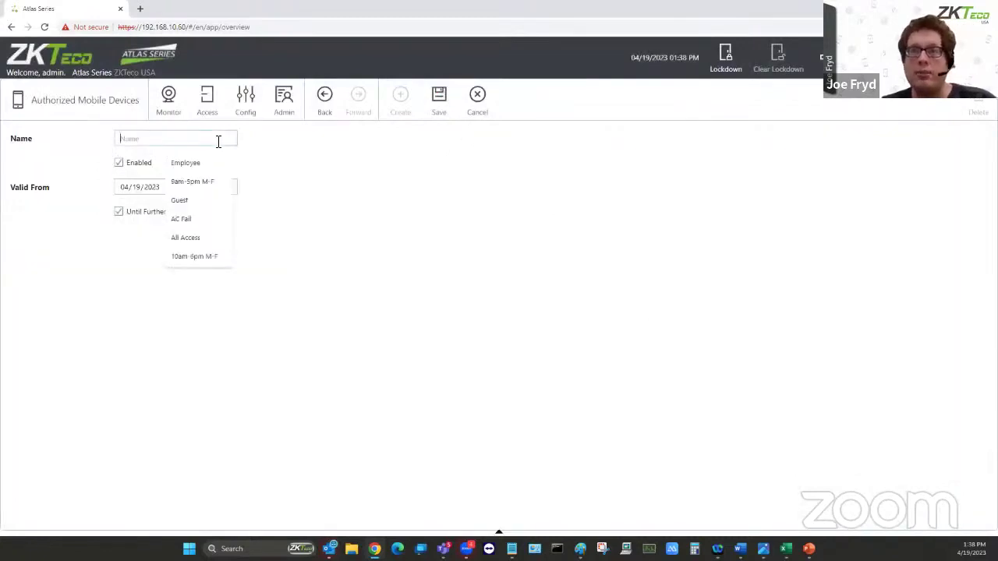
type("Kathy")
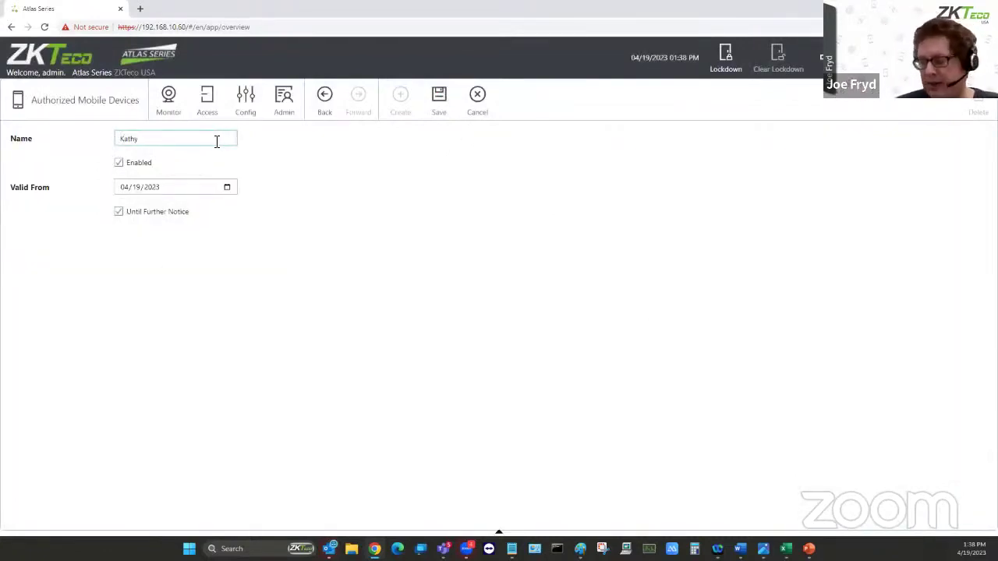
left_click(438, 110)
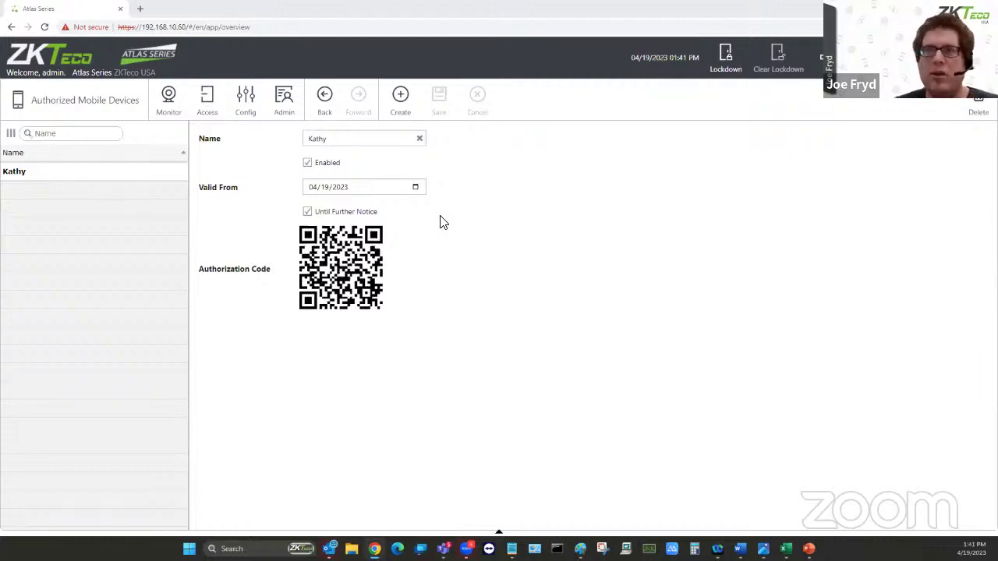
Run Discover Controllers on Config > Hardware to find the Atlas400 at 192.168.2.14.
left_click(251, 113)
left_click(290, 163)
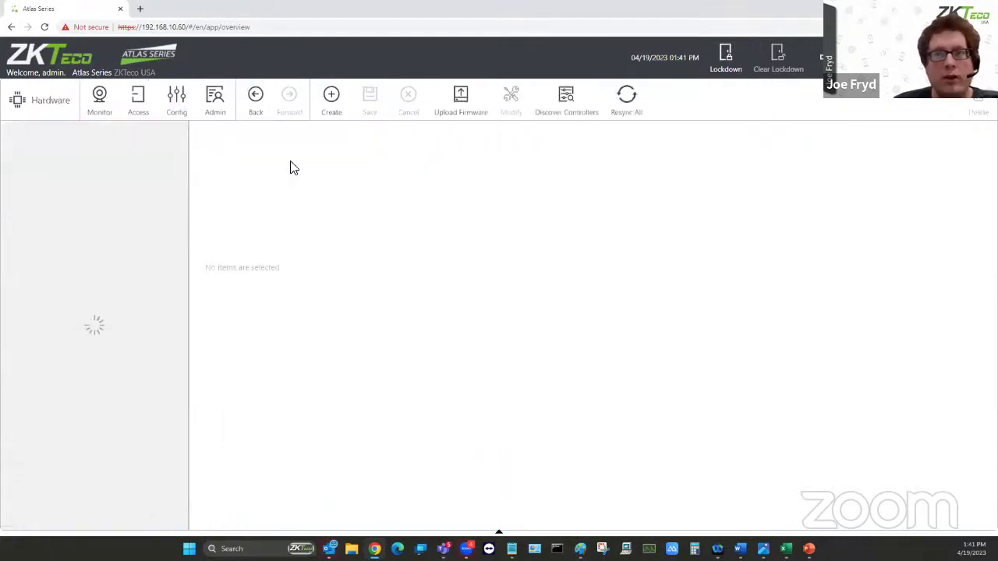
left_click(568, 105)
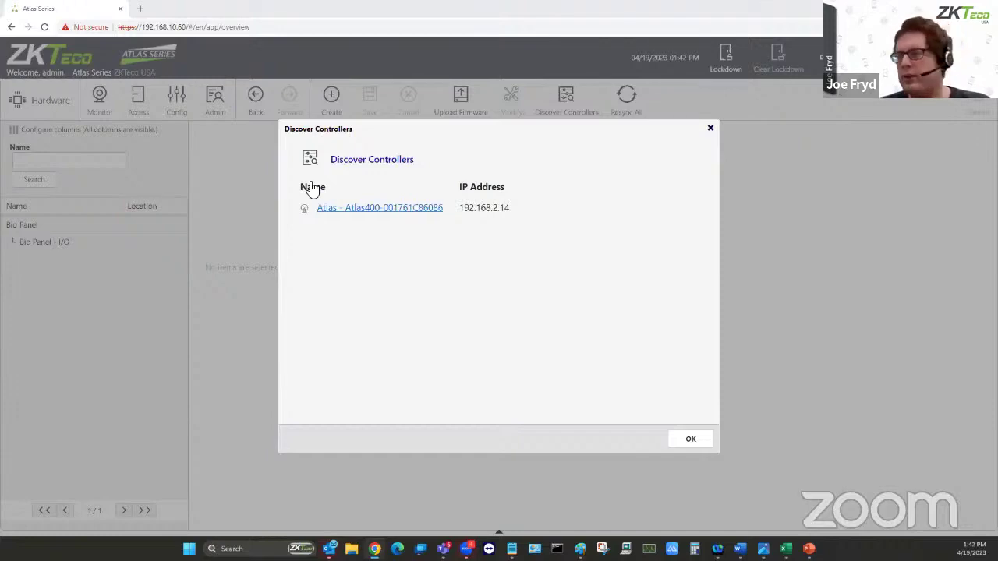
Bring the PowerPoint slide show back on screen and advance the slides.
mouse_move(808, 548)
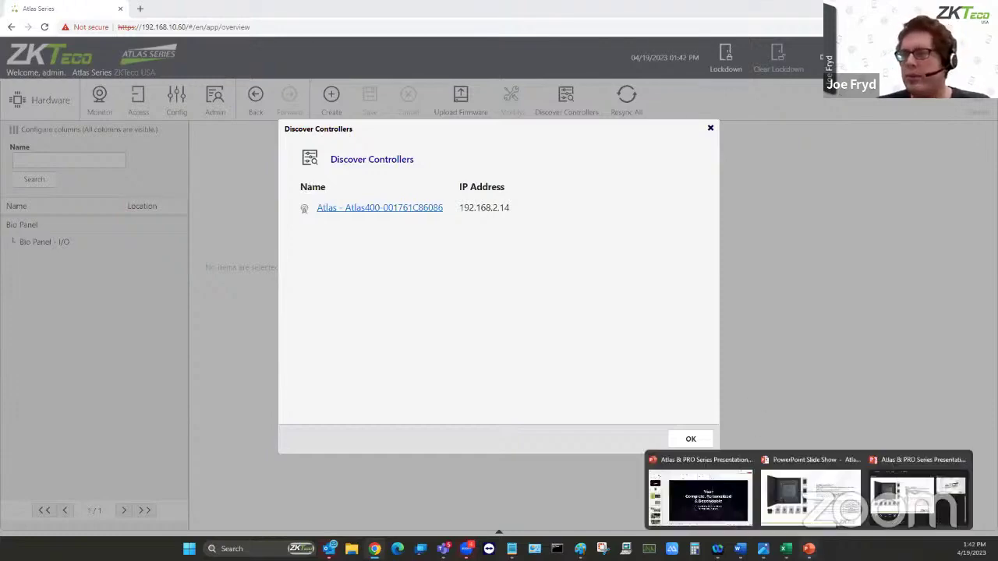
left_click(792, 497)
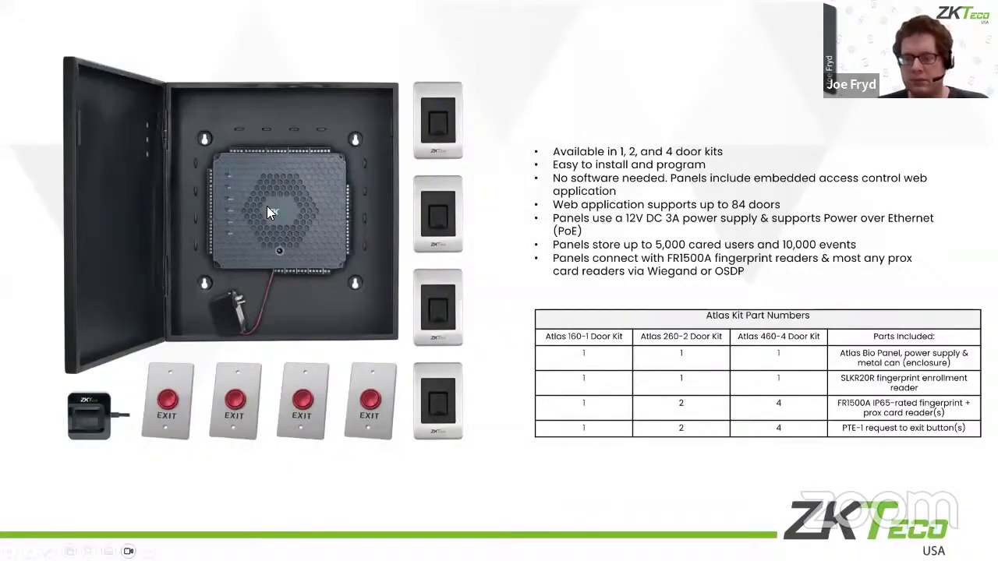
key("Right")
key("Right")
key("Right")
key("Right")
key("Right")
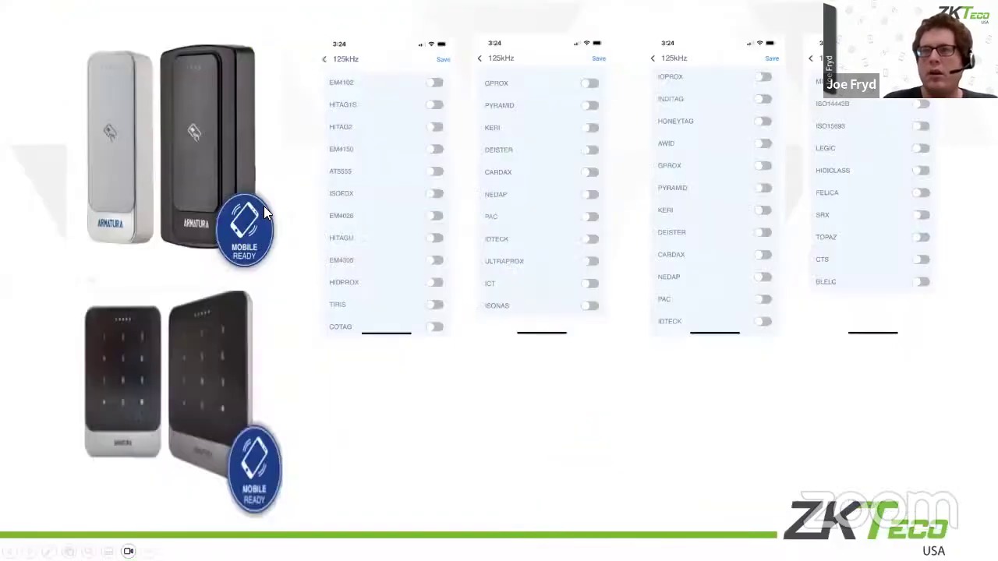
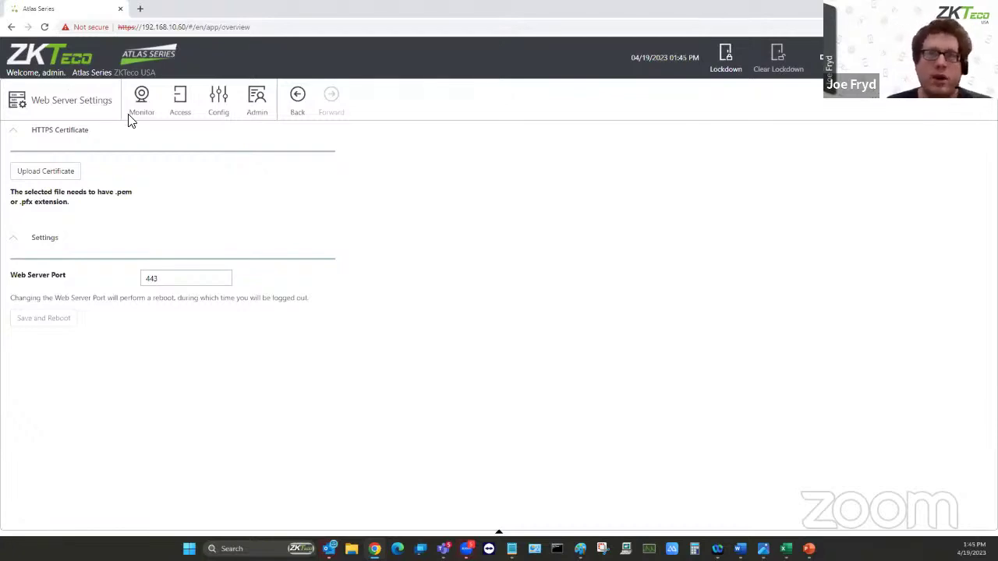
Open the cardholder's record under Access > Users and scroll to its QR Code and Standard cards.
left_click(191, 113)
left_click(223, 163)
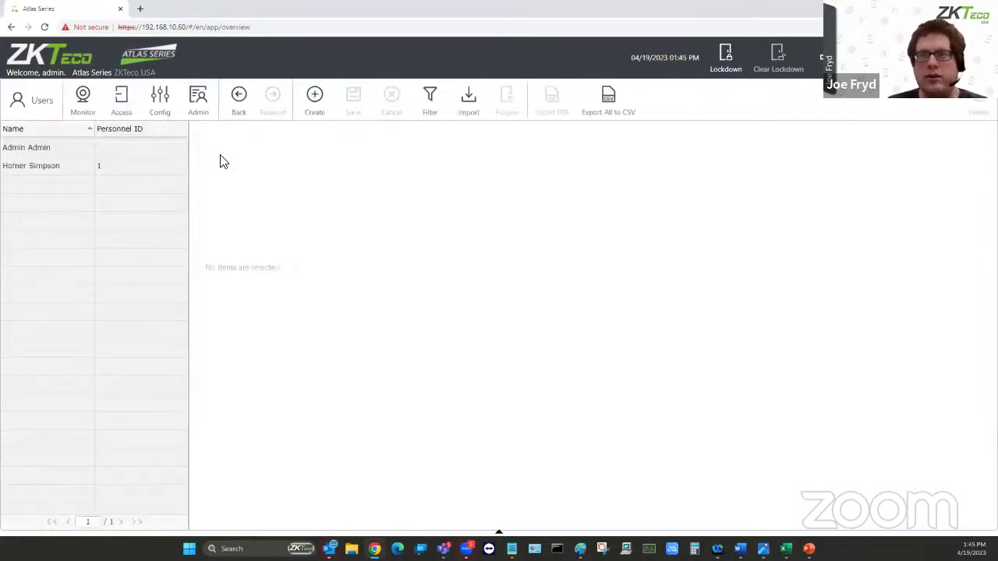
left_click(91, 168)
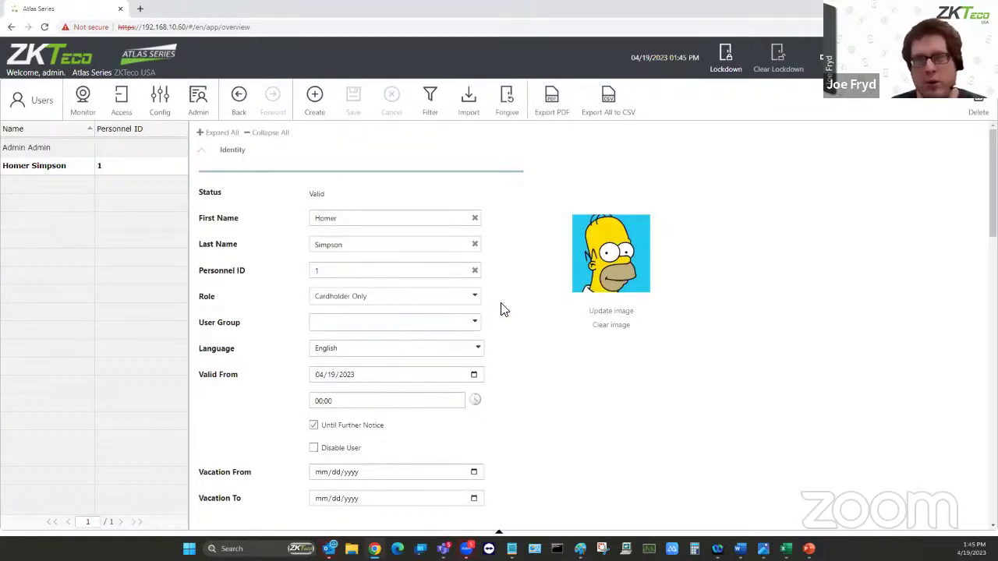
scroll(501, 305, "down", 3)
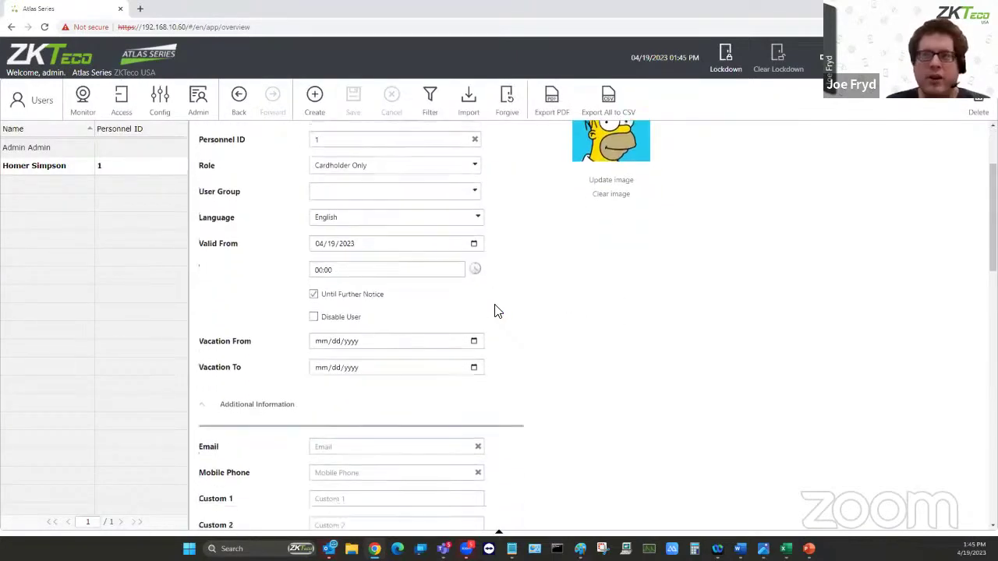
scroll(501, 300, "down", 5)
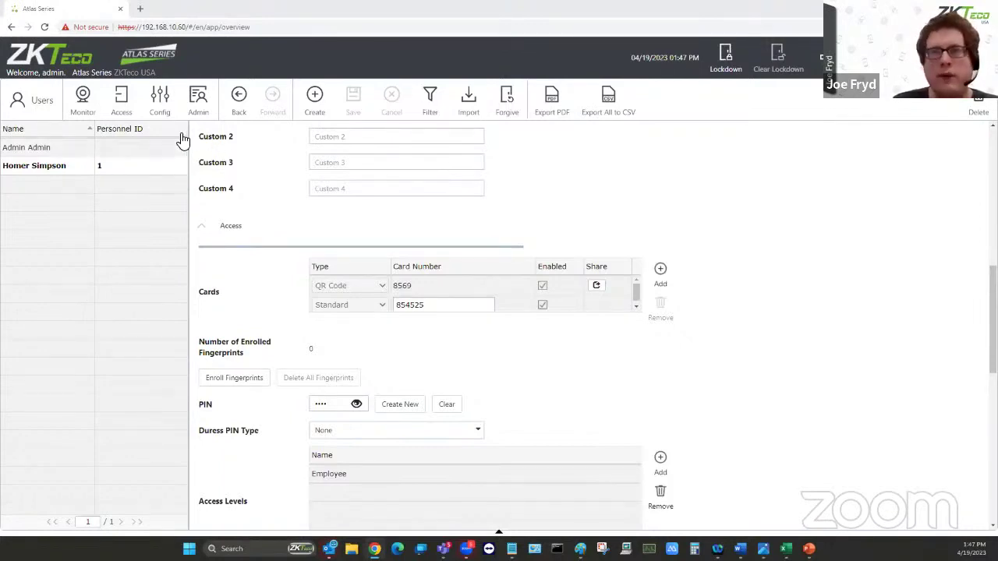
Display the ZKey registration QR code for the cardholder's QR Code card, then switch to Outlook.
left_click(134, 114)
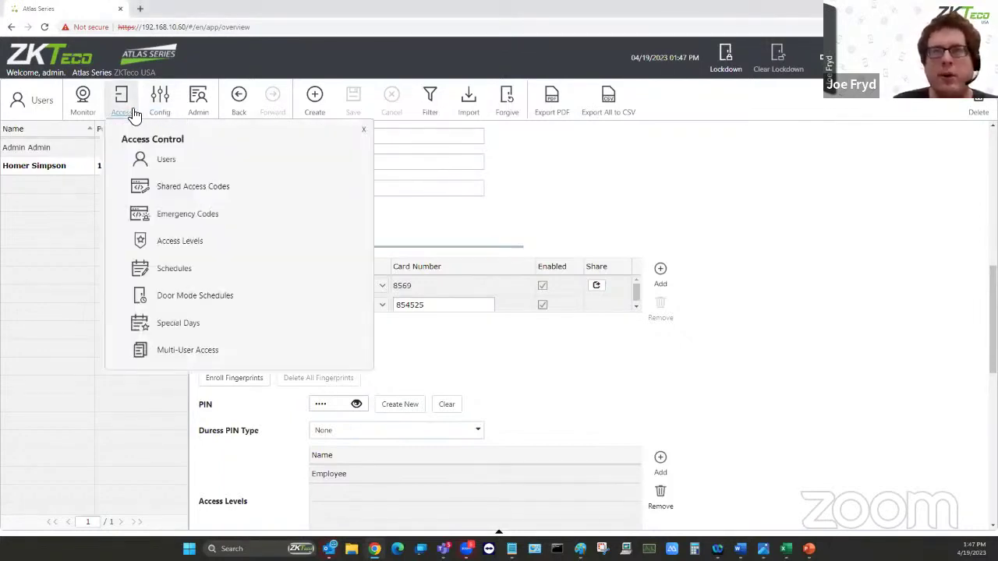
left_click(163, 156)
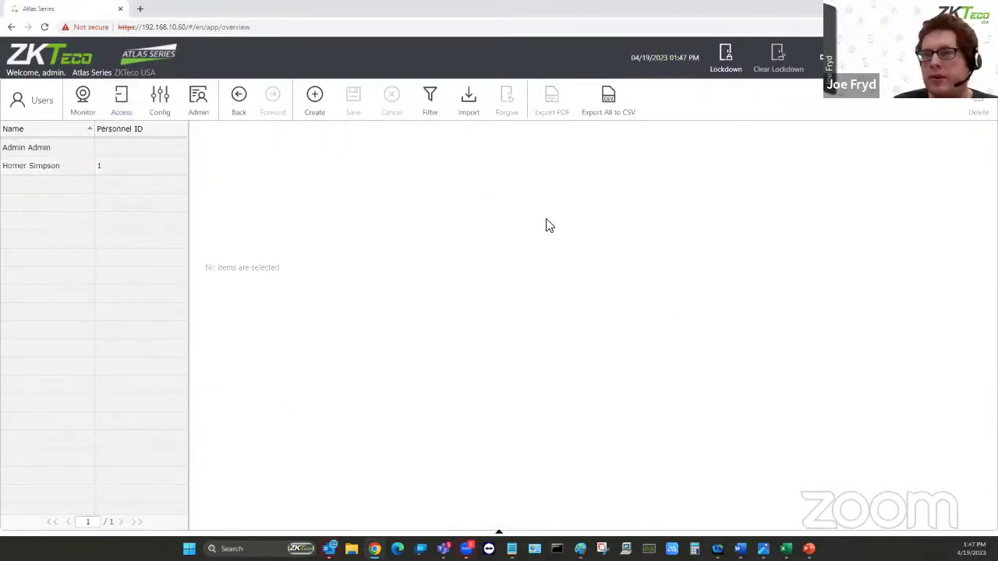
left_click(76, 168)
scroll(577, 292, "down", 8)
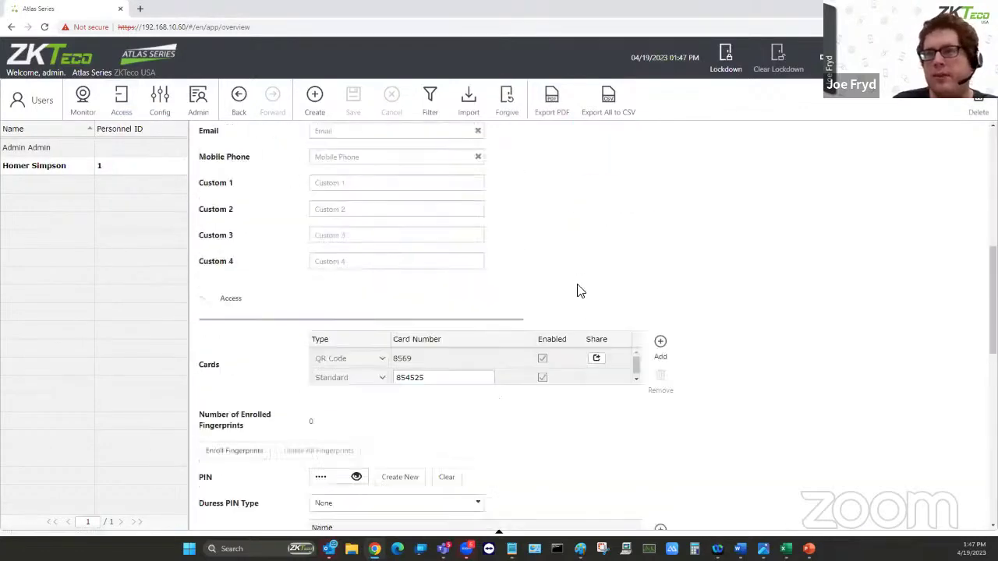
left_click(597, 287)
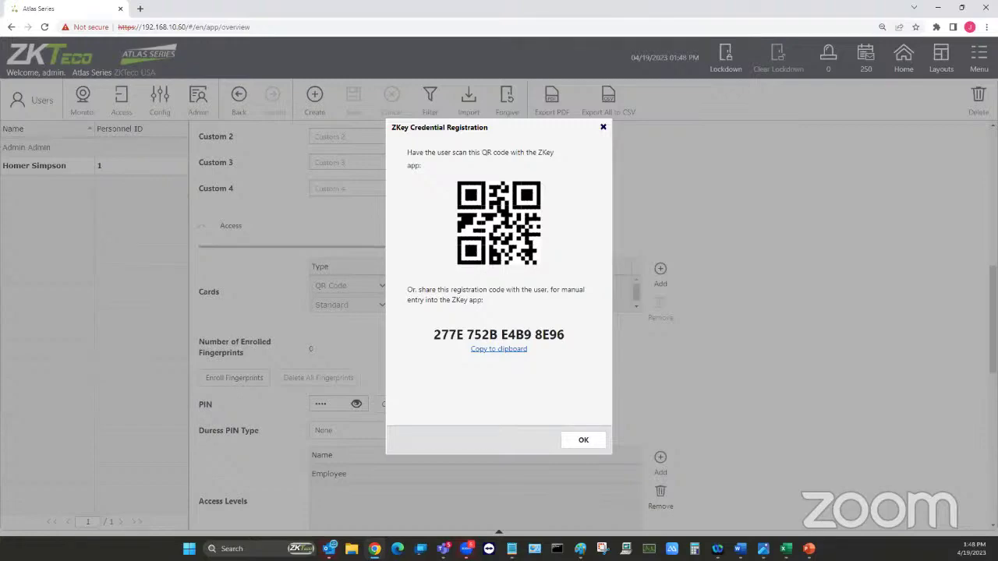
key("alt+Tab")
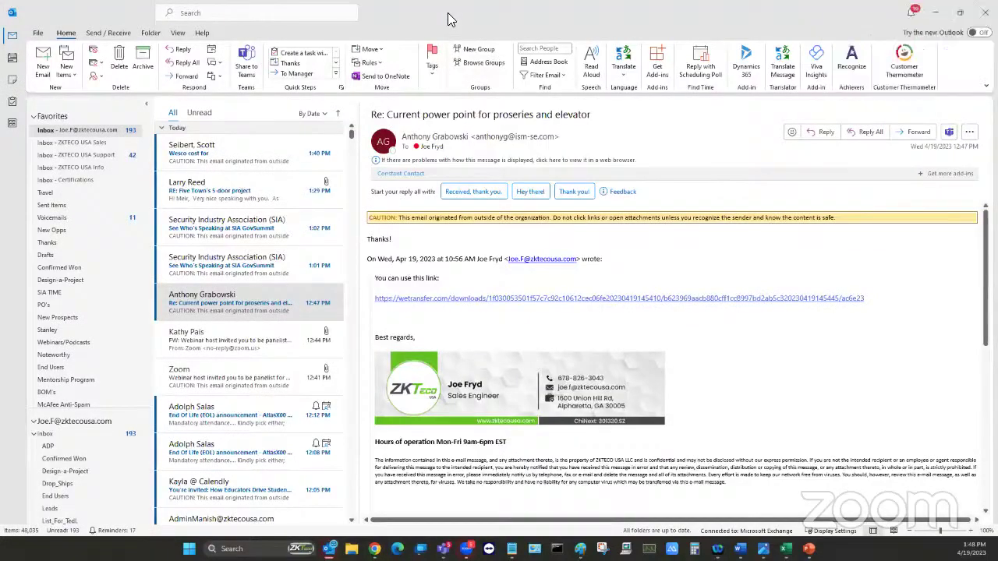
Return briefly to the ZKey registration dialog, then bring up the Atlas & PRO Series presentation.
key("alt+Tab")
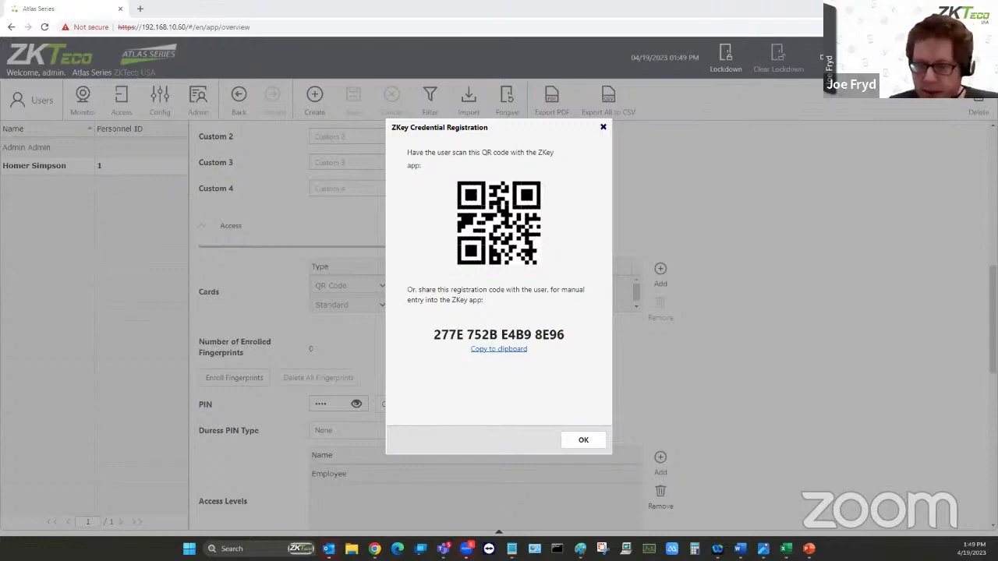
key("alt+Tab")
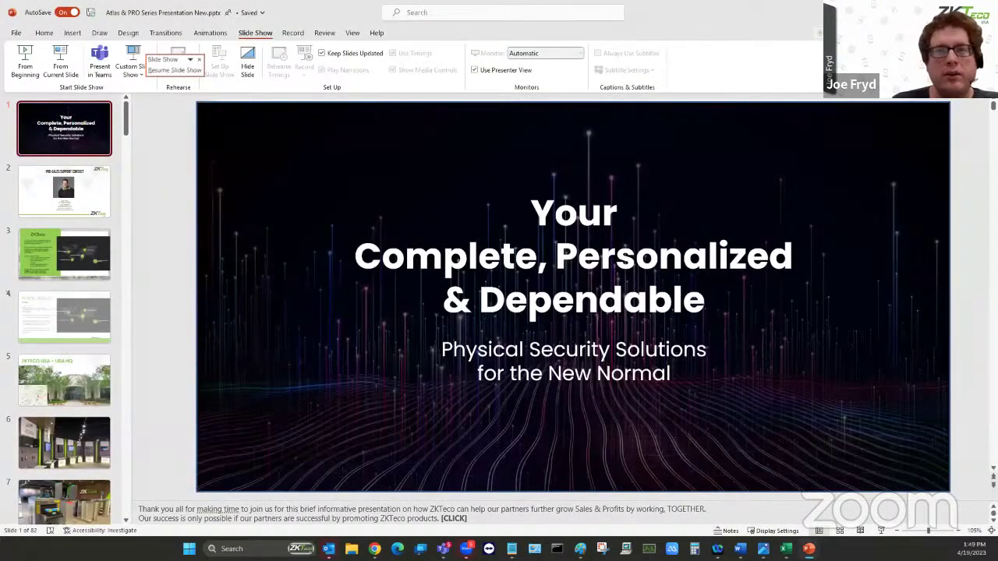